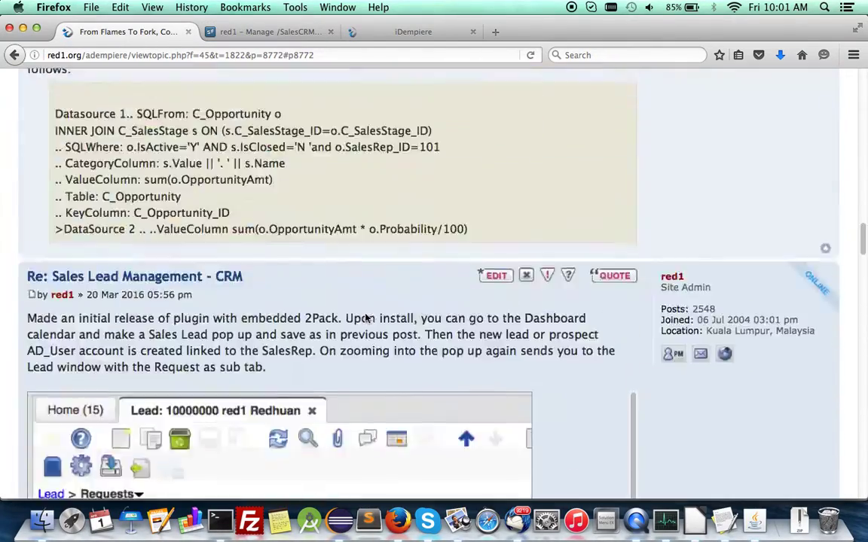
{"action": "scroll", "coordinate": [366, 317], "scroll_direction": "up", "scroll_amount": 10}
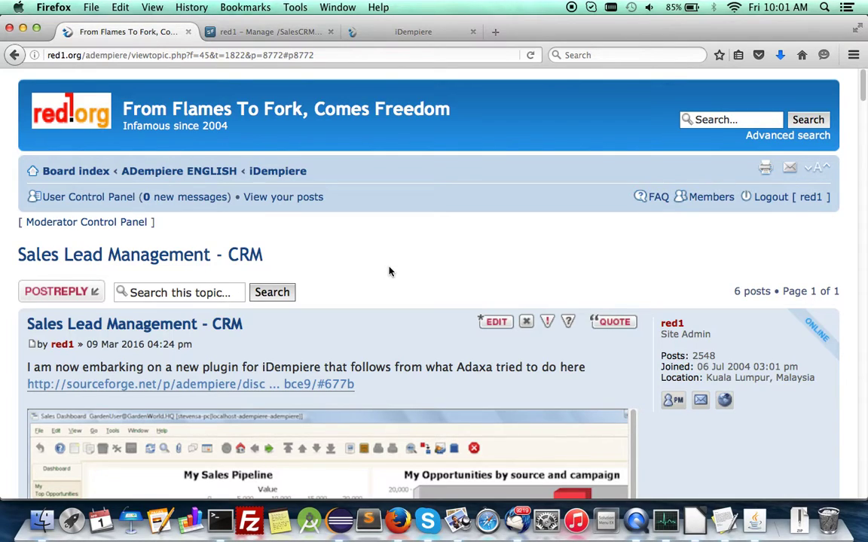
- Read the Sales CRM README on the SourceForge SalesCRM files page, then return to the forum topic
{"action": "left_click", "coordinate": [245, 31]}
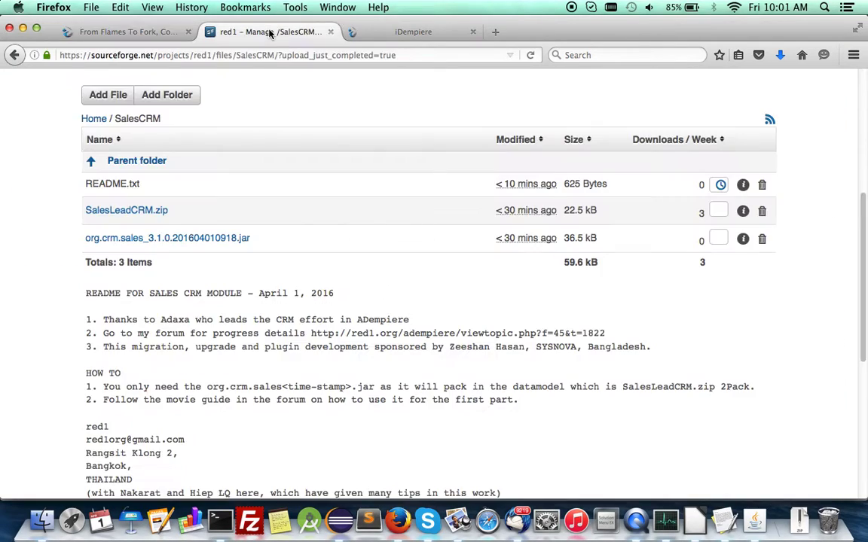
{"action": "scroll", "coordinate": [324, 258], "scroll_direction": "down", "scroll_amount": 5}
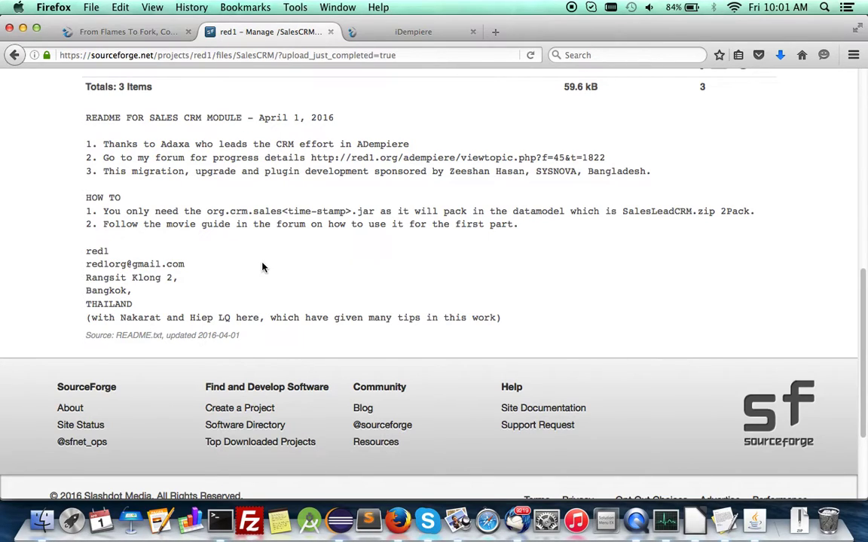
{"action": "scroll", "coordinate": [263, 268], "scroll_direction": "up", "scroll_amount": 10}
{"action": "scroll", "coordinate": [263, 267], "scroll_direction": "down", "scroll_amount": 8}
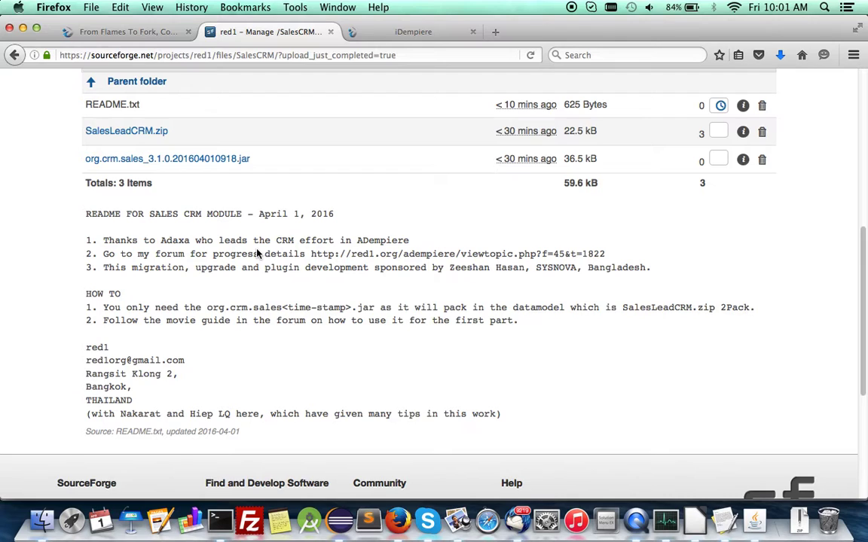
{"action": "left_click", "coordinate": [118, 33]}
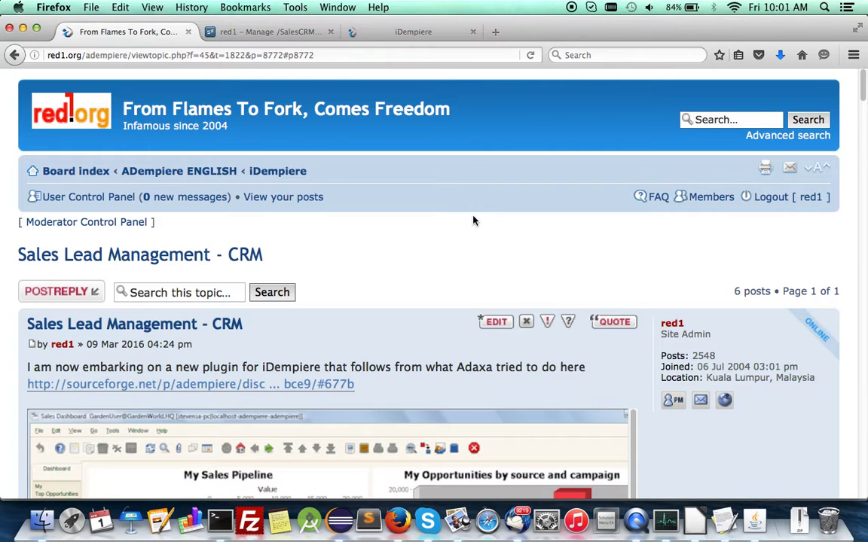
- Open Adaxa's linked SourceForge discussion from the forum topic in a new tab
{"action": "scroll", "coordinate": [473, 220], "scroll_direction": "down", "scroll_amount": 4}
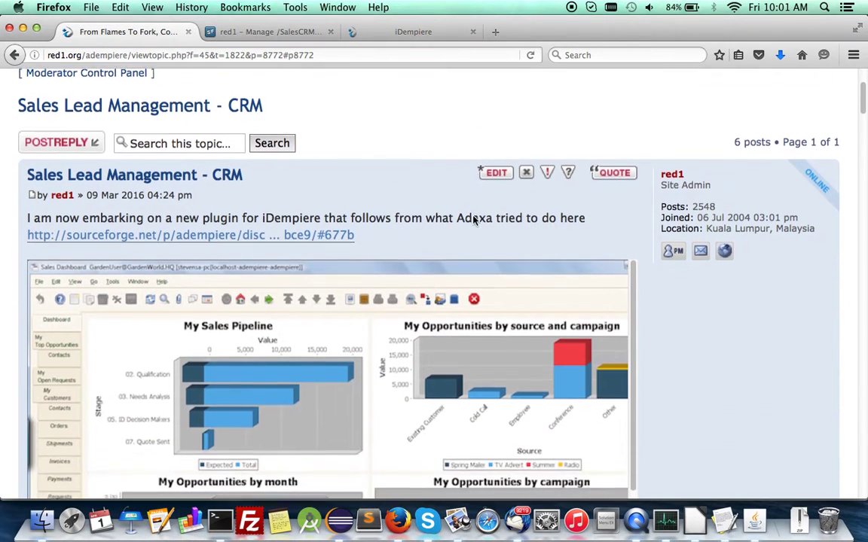
{"action": "scroll", "coordinate": [473, 220], "scroll_direction": "down", "scroll_amount": 1}
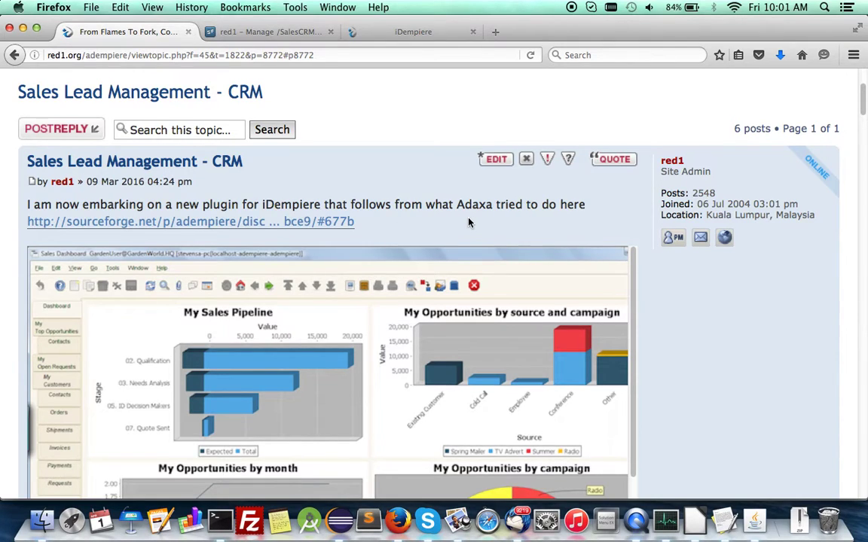
{"action": "scroll", "coordinate": [470, 220], "scroll_direction": "down", "scroll_amount": 1}
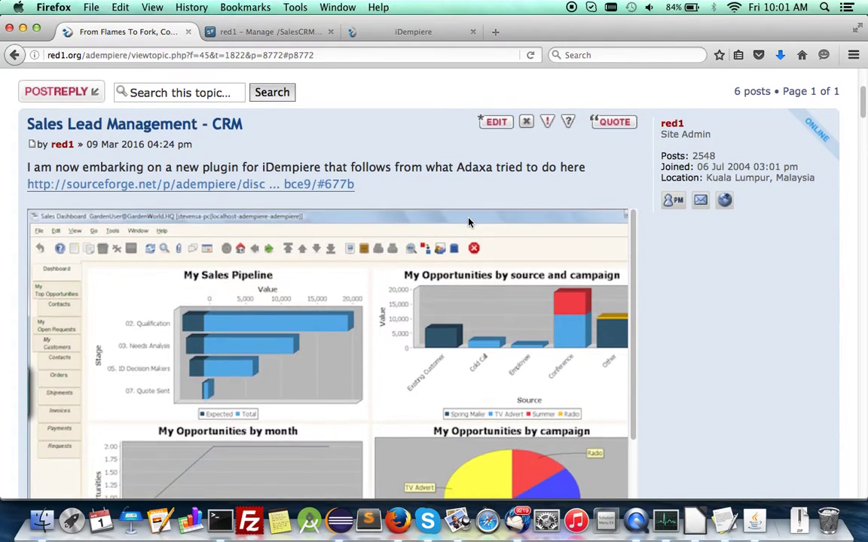
{"action": "right_click", "coordinate": [256, 188]}
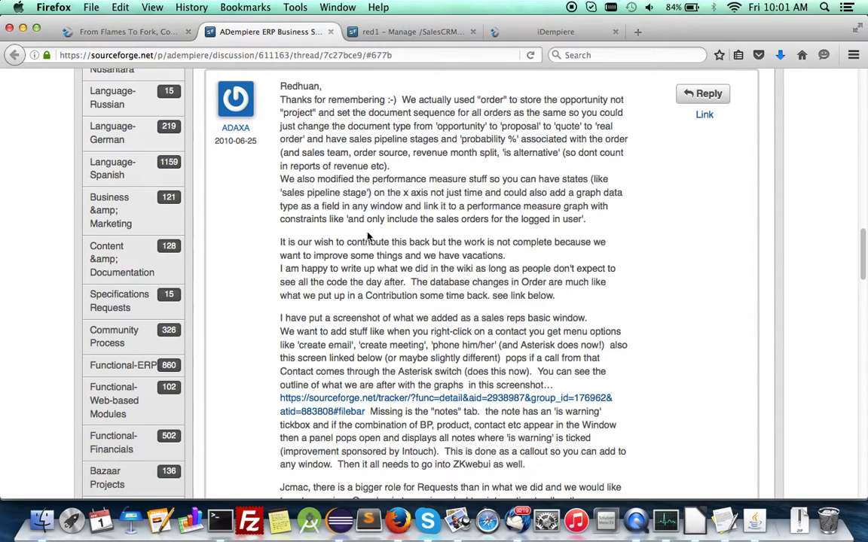
- Read through the Sales Lead Management - CRM topic's posts, then go to the SourceForge tab
{"action": "left_click", "coordinate": [139, 33]}
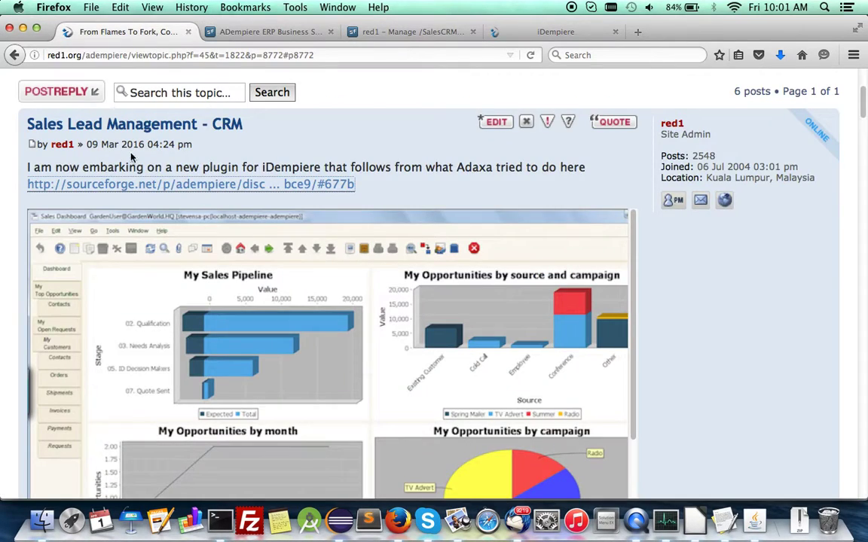
{"action": "scroll", "coordinate": [663, 308], "scroll_direction": "down", "scroll_amount": 4}
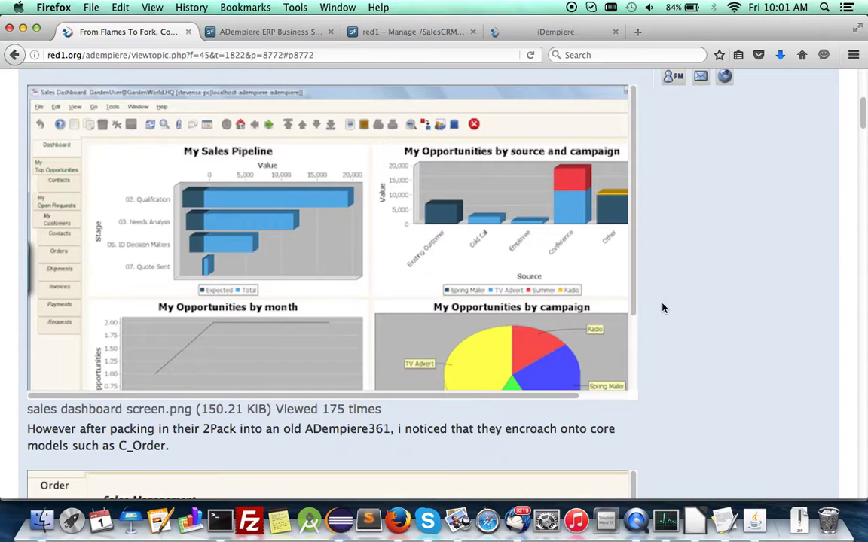
{"action": "scroll", "coordinate": [663, 307], "scroll_direction": "up", "scroll_amount": 2}
{"action": "scroll", "coordinate": [663, 307], "scroll_direction": "down", "scroll_amount": 4}
{"action": "scroll", "coordinate": [663, 307], "scroll_direction": "down", "scroll_amount": 3}
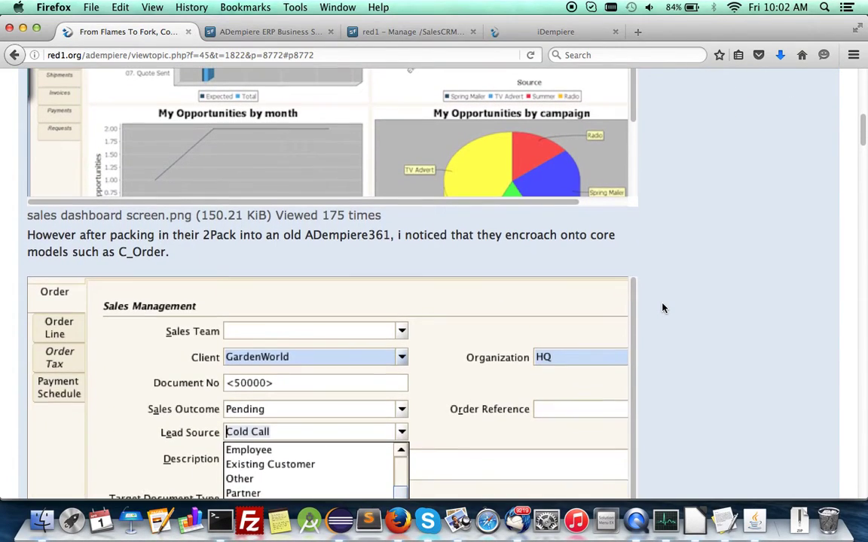
{"action": "scroll", "coordinate": [255, 254], "scroll_direction": "up", "scroll_amount": 6}
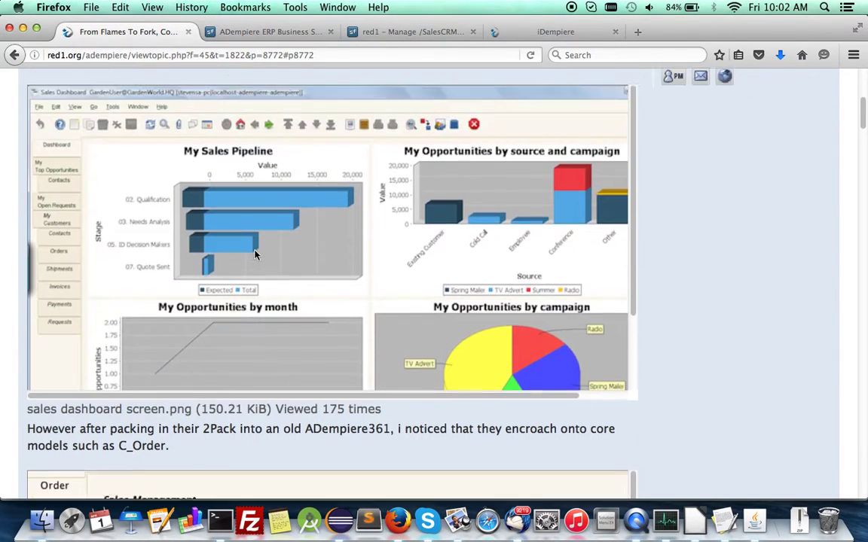
{"action": "scroll", "coordinate": [254, 255], "scroll_direction": "down", "scroll_amount": 10}
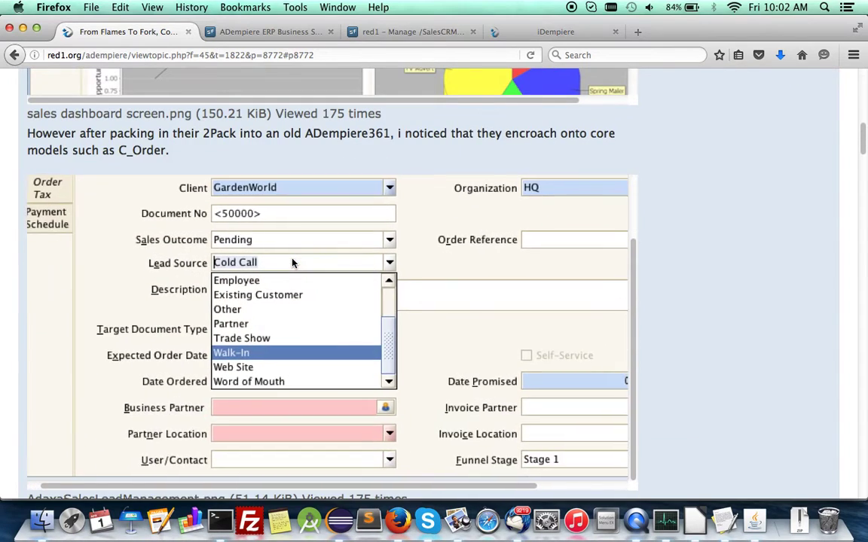
{"action": "scroll", "coordinate": [292, 262], "scroll_direction": "up", "scroll_amount": 1}
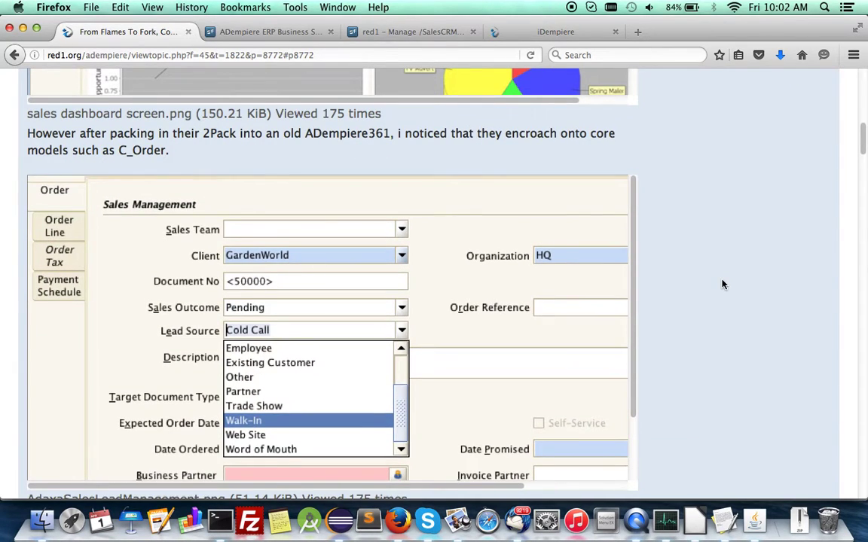
{"action": "scroll", "coordinate": [721, 284], "scroll_direction": "down", "scroll_amount": 1}
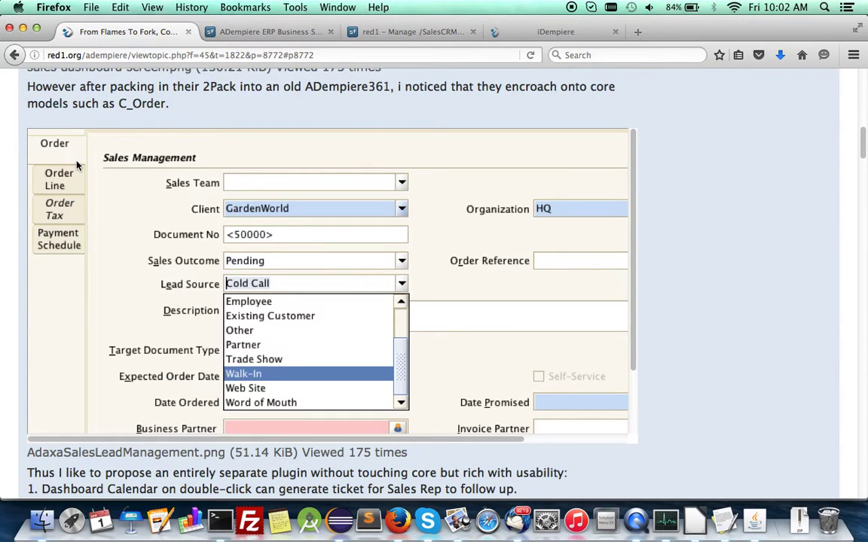
{"action": "scroll", "coordinate": [678, 335], "scroll_direction": "down", "scroll_amount": 8}
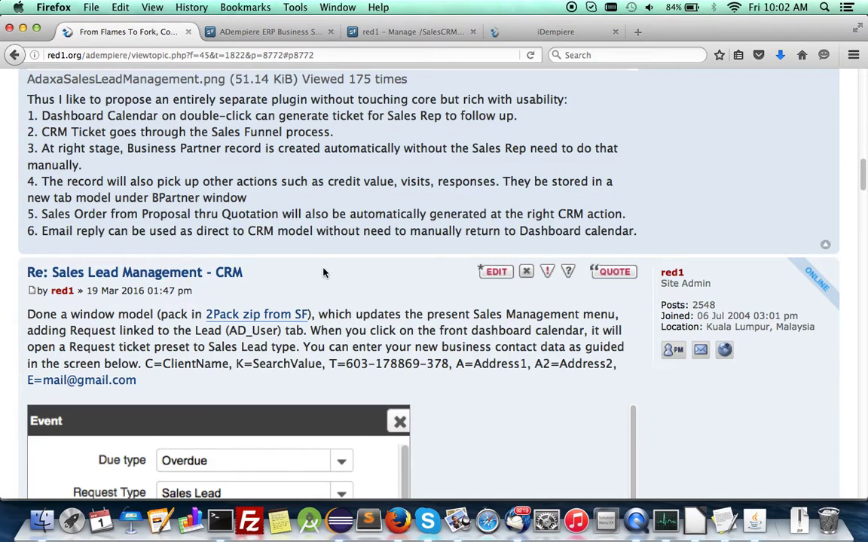
{"action": "scroll", "coordinate": [325, 275], "scroll_direction": "down", "scroll_amount": 6}
{"action": "scroll", "coordinate": [323, 273], "scroll_direction": "down", "scroll_amount": 6}
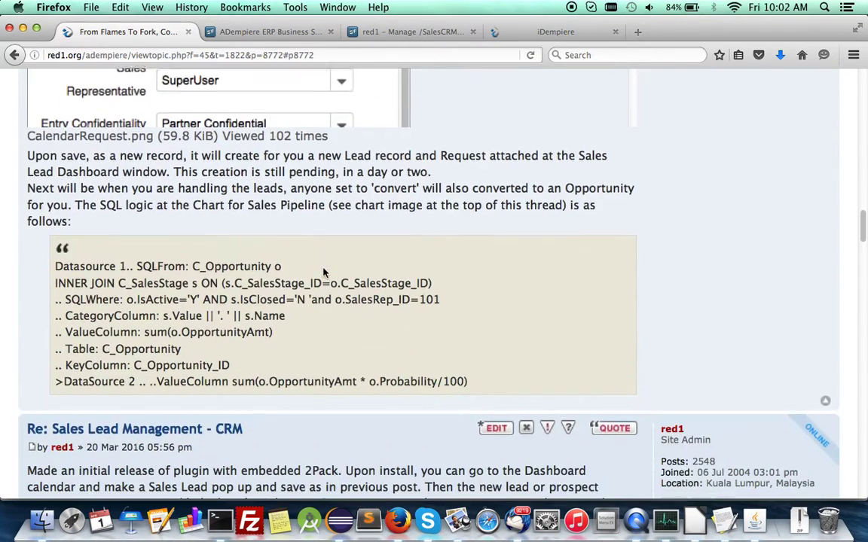
{"action": "scroll", "coordinate": [323, 271], "scroll_direction": "down", "scroll_amount": 20}
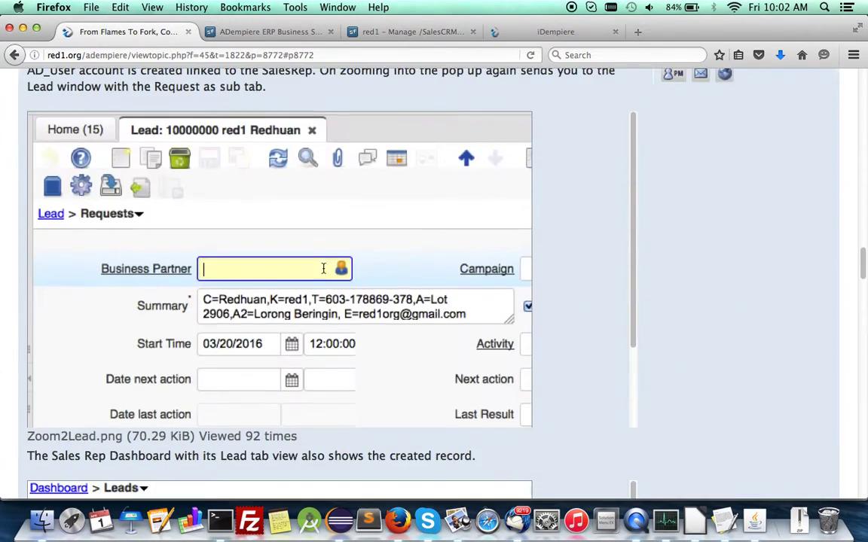
{"action": "scroll", "coordinate": [324, 273], "scroll_direction": "down", "scroll_amount": 20}
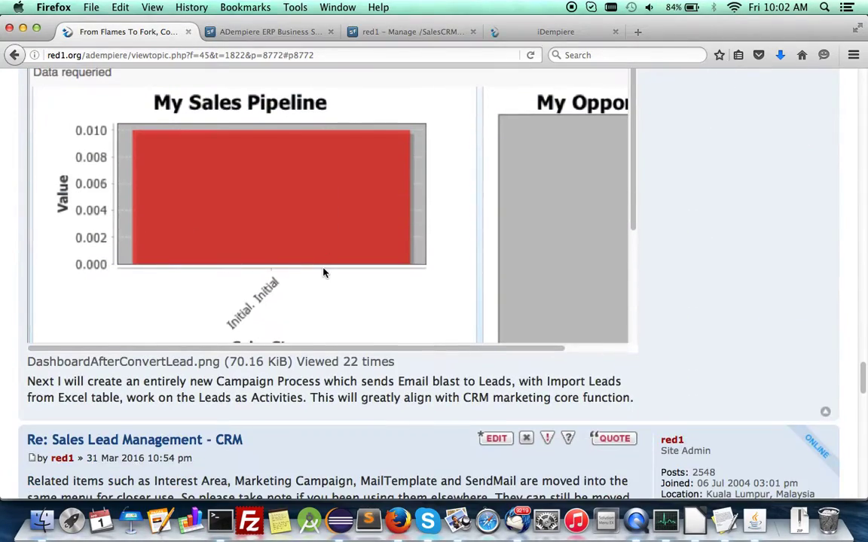
{"action": "scroll", "coordinate": [324, 273], "scroll_direction": "down", "scroll_amount": 10}
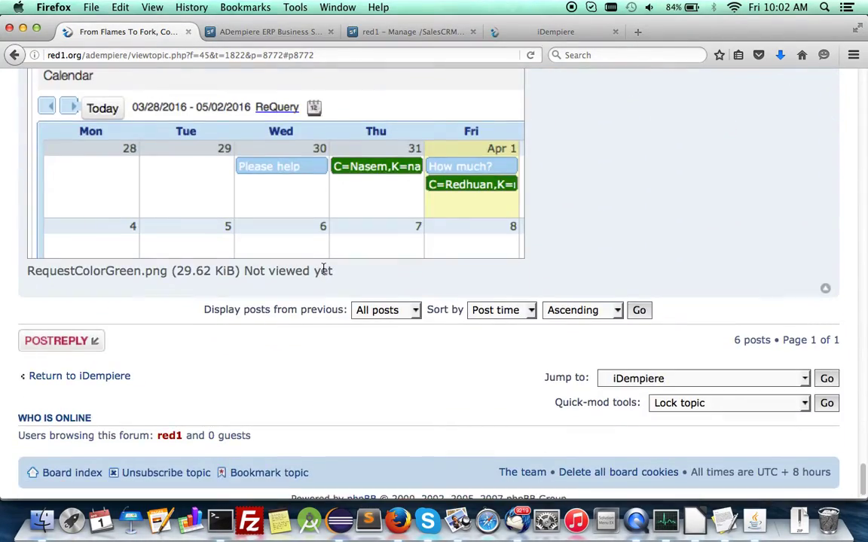
{"action": "scroll", "coordinate": [324, 272], "scroll_direction": "up", "scroll_amount": 10}
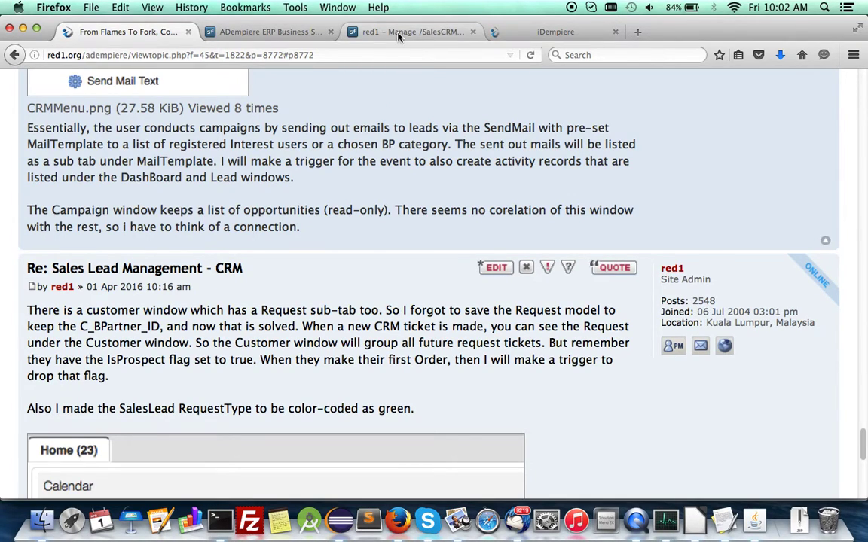
{"action": "left_click", "coordinate": [357, 29]}
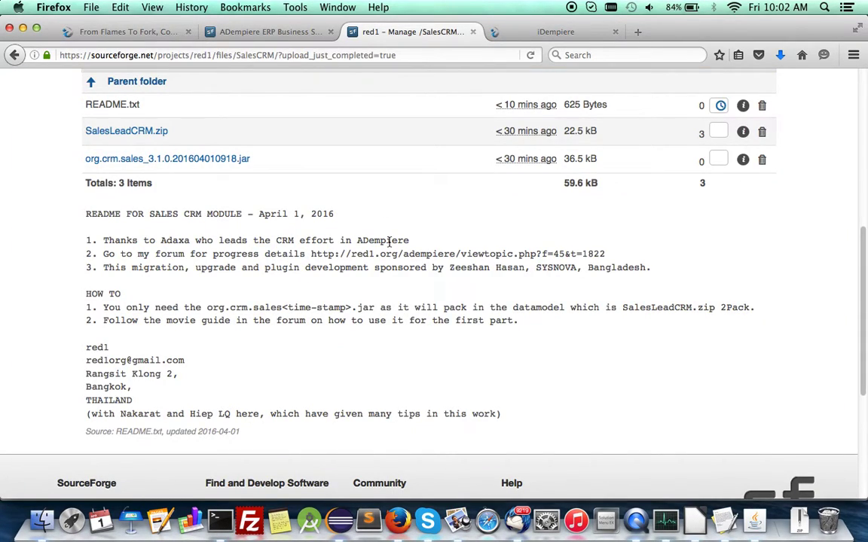
- Open the SalesCRM folder under Files and read its README below the three listed files
{"action": "scroll", "coordinate": [363, 219], "scroll_direction": "up", "scroll_amount": 5}
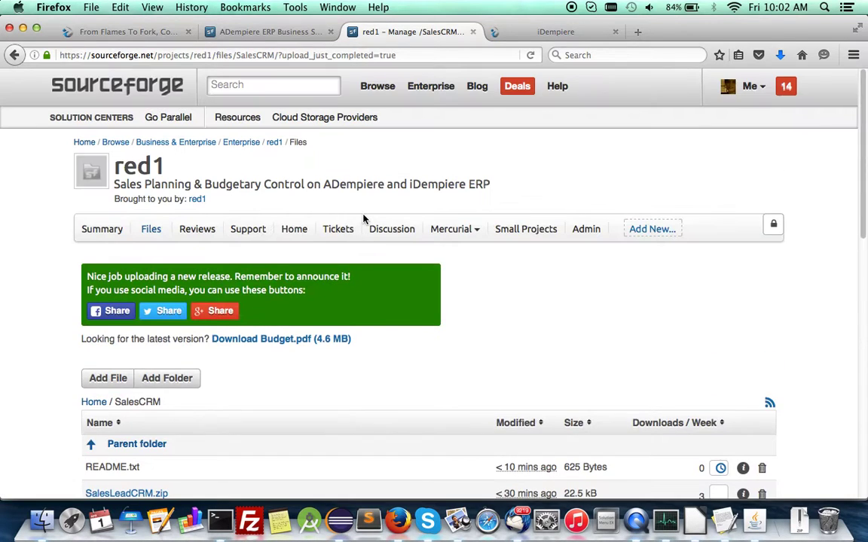
{"action": "left_click", "coordinate": [152, 232]}
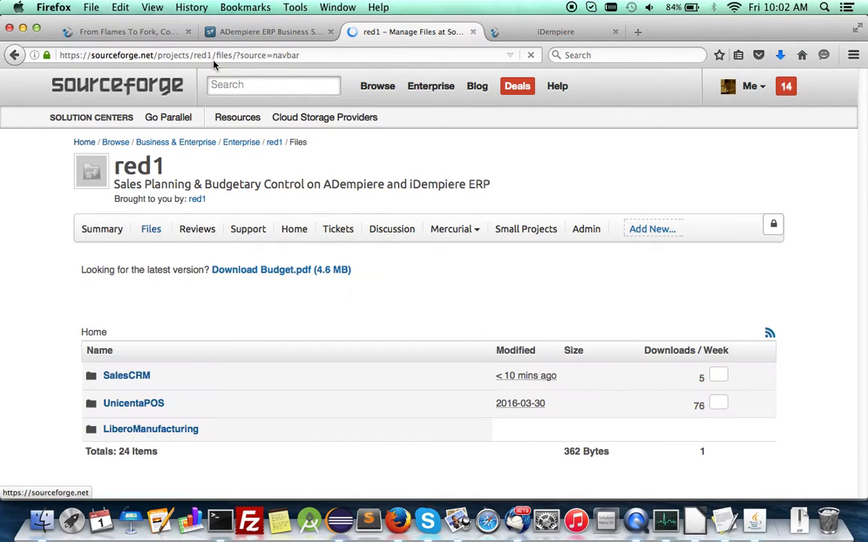
{"action": "left_click", "coordinate": [125, 379]}
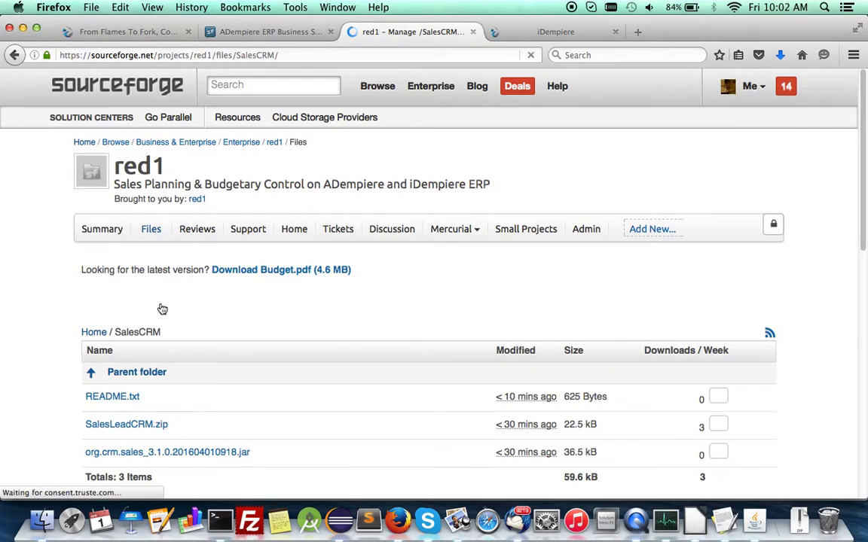
{"action": "scroll", "coordinate": [16, 401], "scroll_direction": "down", "scroll_amount": 5}
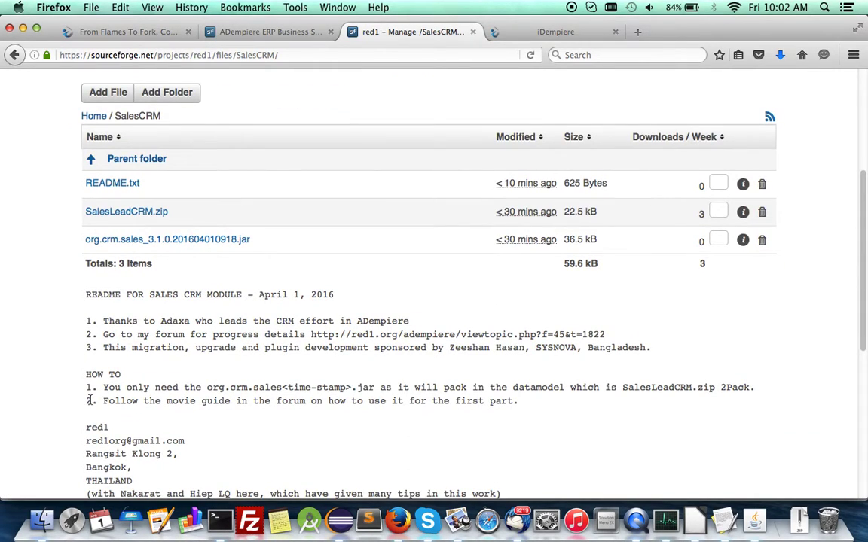
{"action": "scroll", "coordinate": [89, 400], "scroll_direction": "down", "scroll_amount": 1}
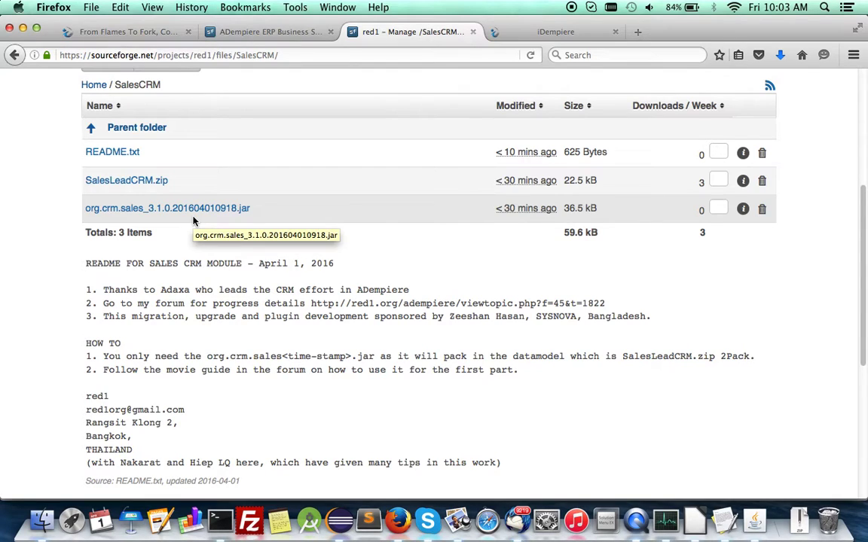
{"action": "left_click", "coordinate": [559, 34]}
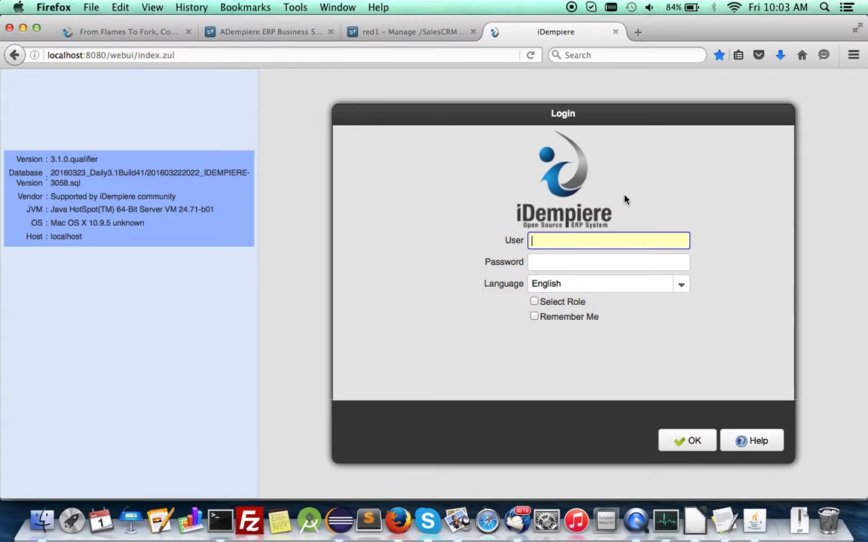
- Log in as SuperUser with the account password, remembered, under GardenWorld client and GardenWorld Admin role
{"action": "type", "text": "SuperUser"}
{"action": "left_click", "coordinate": [651, 263]}
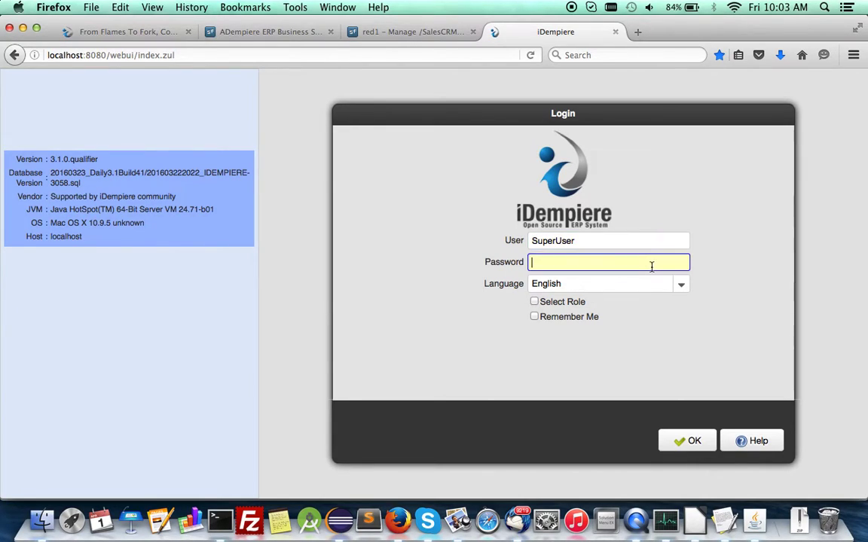
{"action": "type", "text": "System"}
{"action": "left_click", "coordinate": [589, 317]}
{"action": "left_click", "coordinate": [687, 441]}
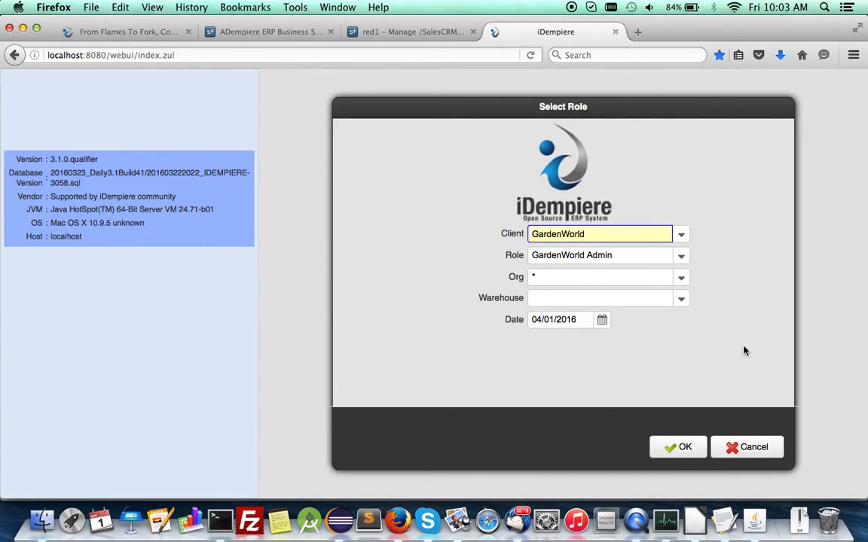
{"action": "left_click", "coordinate": [680, 452]}
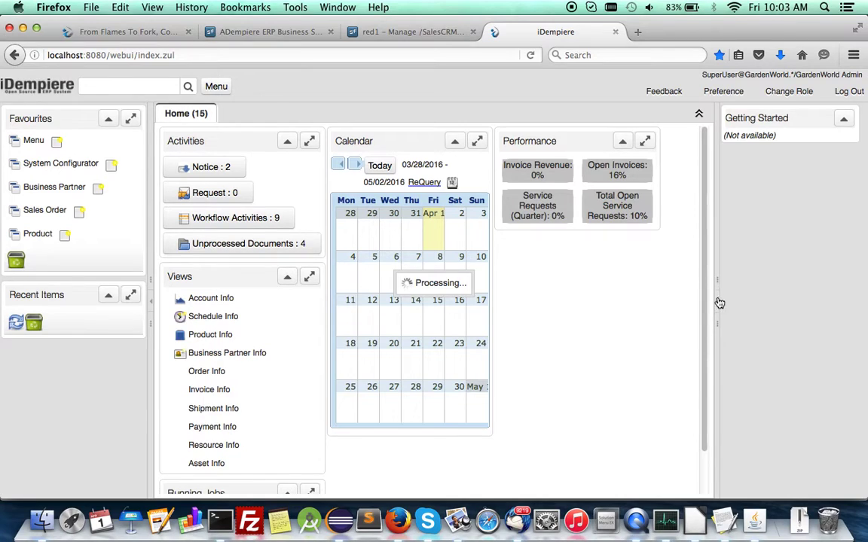
- Collapse Getting Started and create an April 1 calendar event with Request Type Sales Lead
{"action": "left_click", "coordinate": [717, 300]}
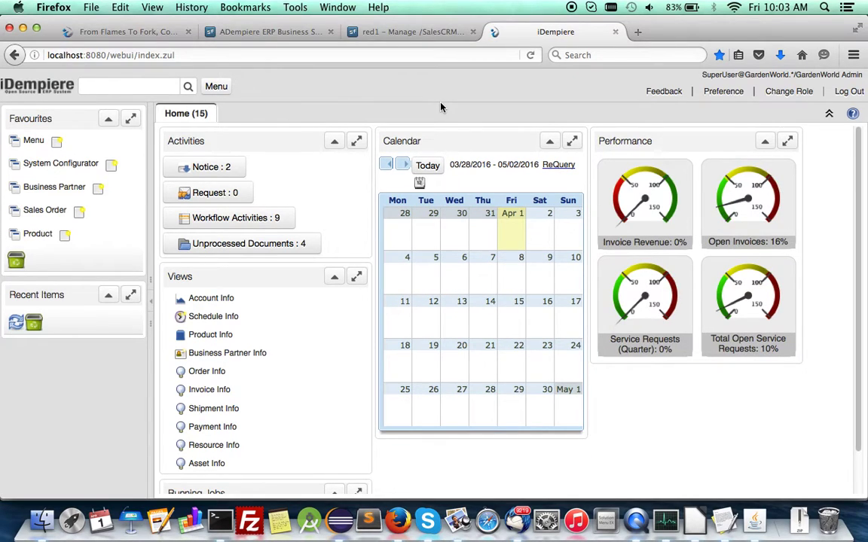
{"action": "left_click", "coordinate": [512, 243]}
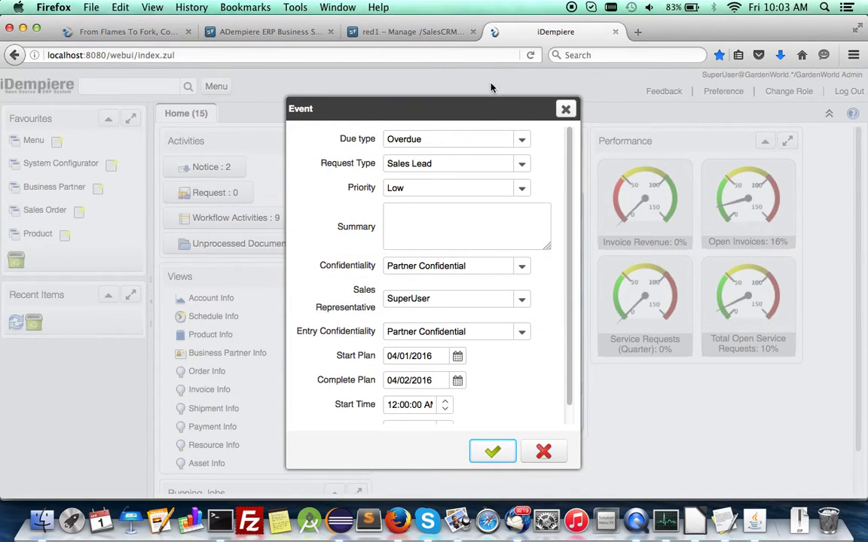
{"action": "left_click_drag", "start_coordinate": [481, 105], "coordinate": [362, 106]}
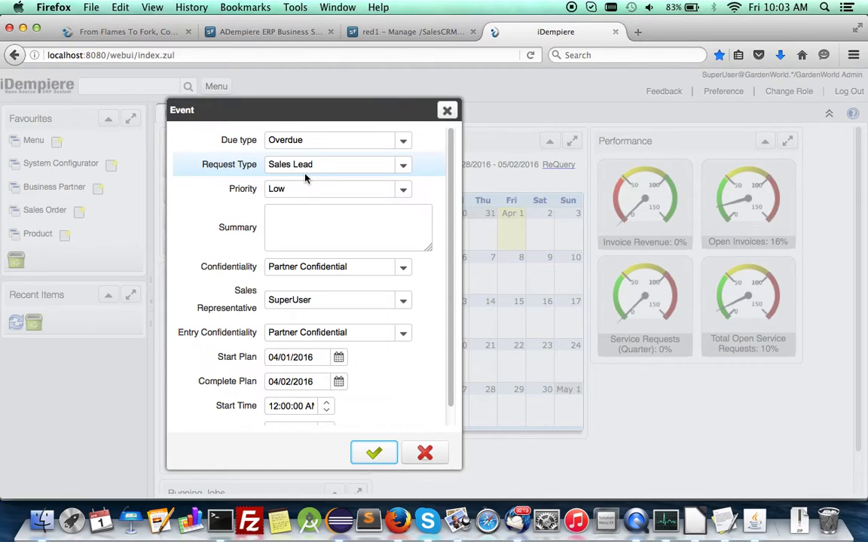
{"action": "left_click", "coordinate": [402, 167]}
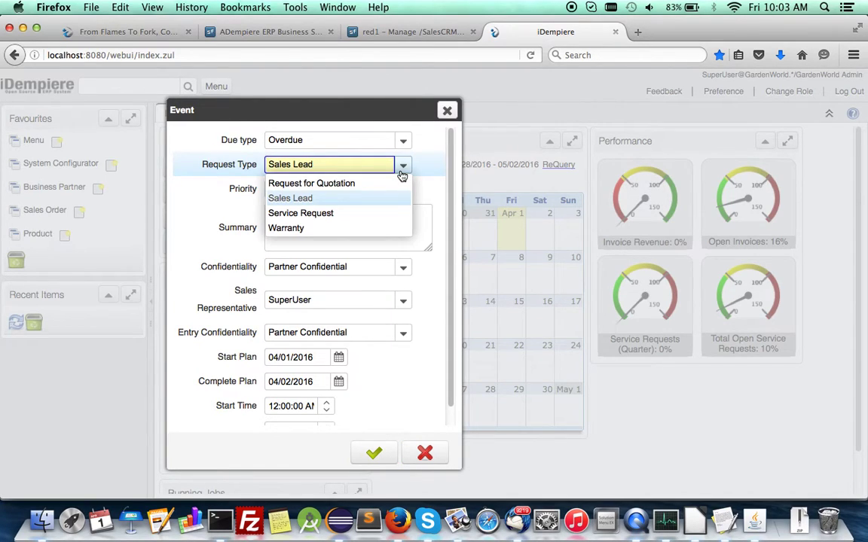
{"action": "left_click", "coordinate": [403, 170]}
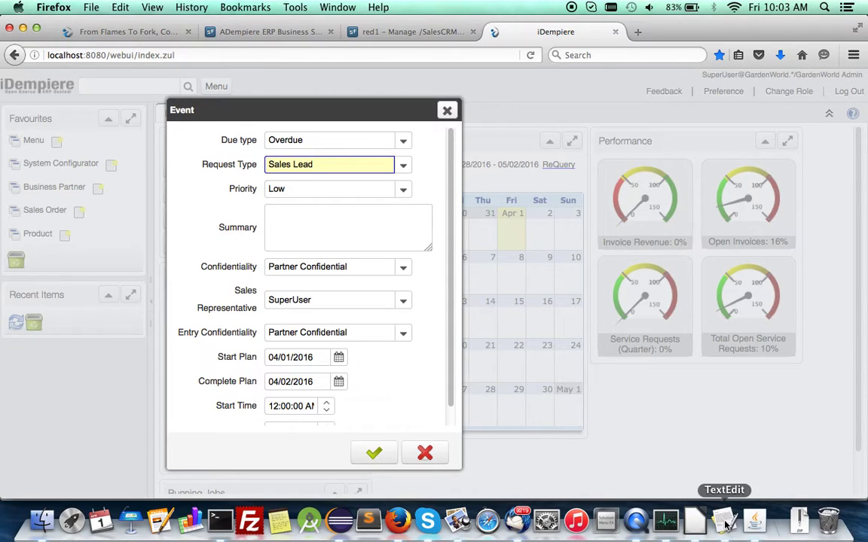
{"action": "left_click", "coordinate": [329, 241]}
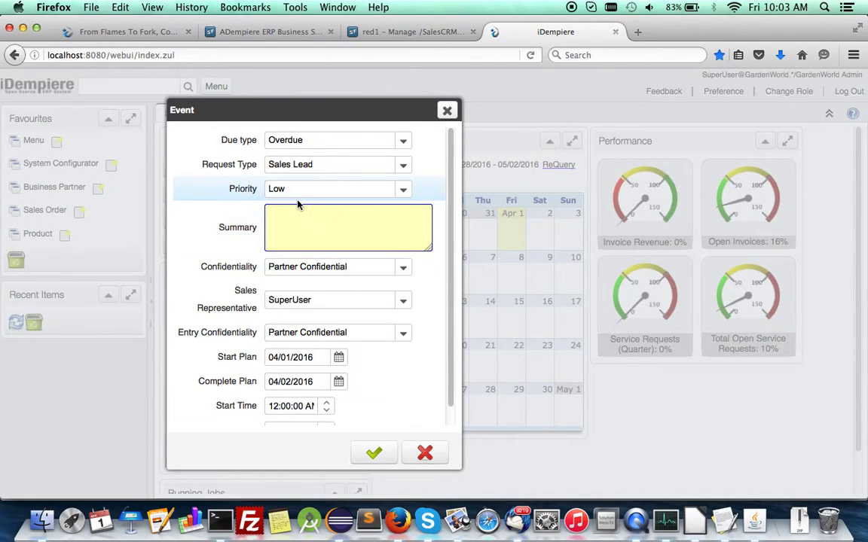
- Select the sample contact Summary string in TextEdit's SalesLead.txt notes
{"action": "left_click", "coordinate": [724, 521]}
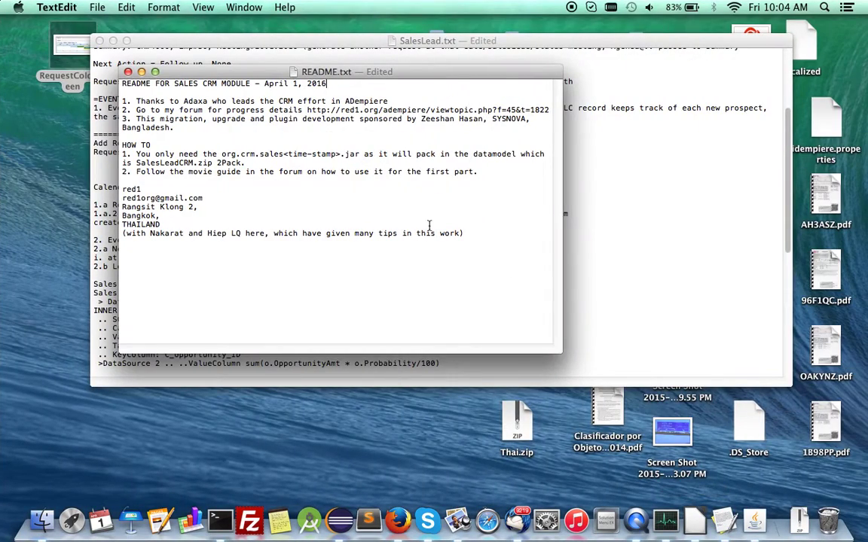
{"action": "left_click", "coordinate": [602, 162]}
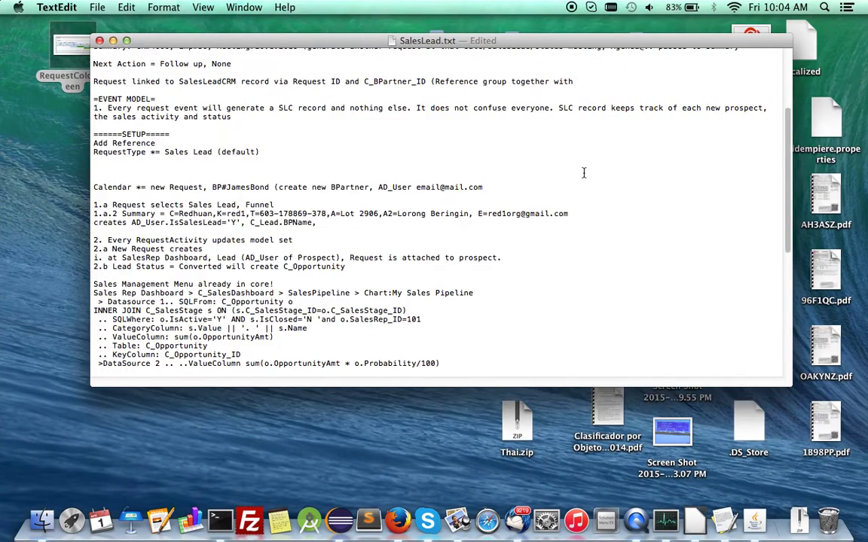
{"action": "scroll", "coordinate": [586, 170], "scroll_direction": "up", "scroll_amount": 5}
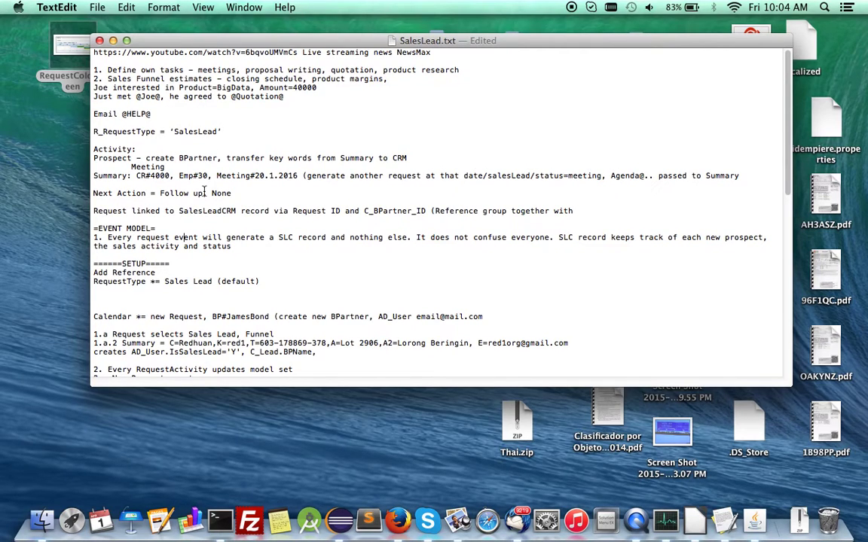
{"action": "scroll", "coordinate": [350, 247], "scroll_direction": "down", "scroll_amount": 7}
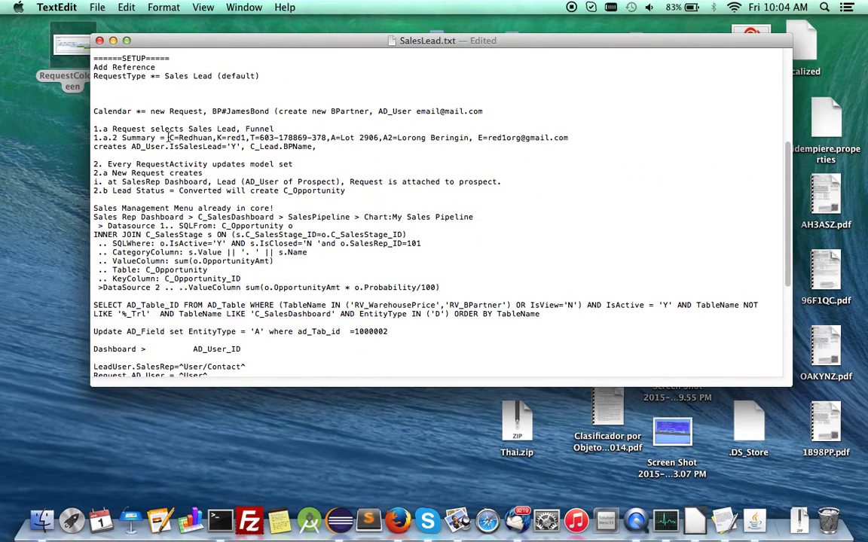
{"action": "left_click_drag", "start_coordinate": [169, 138], "coordinate": [576, 140]}
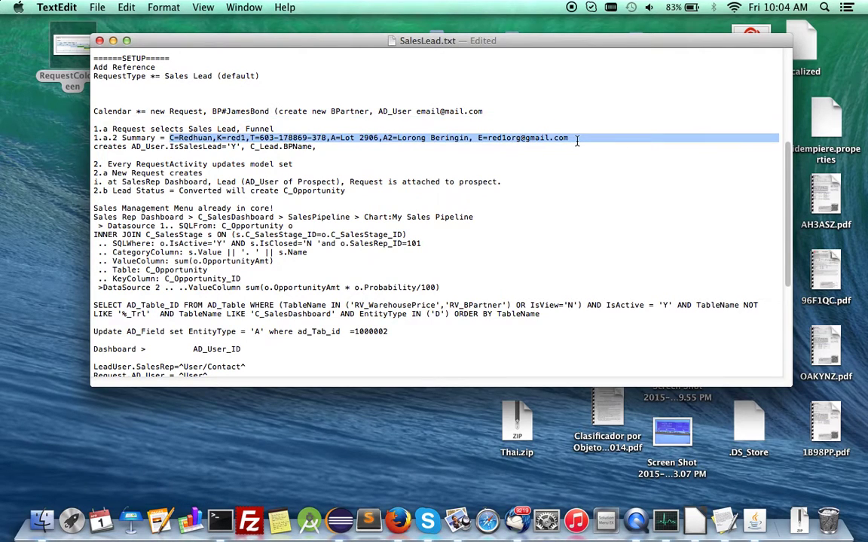
{"action": "key", "text": "super+Tab"}
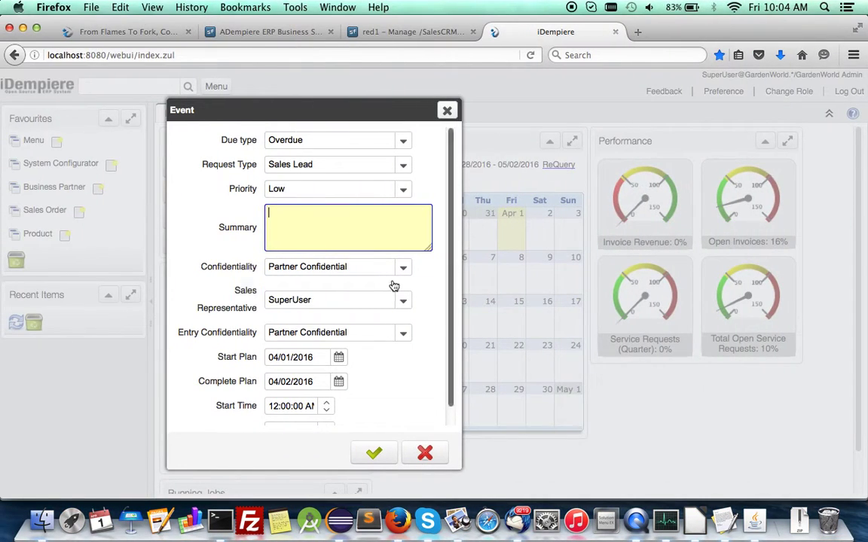
- Paste the sample contact string into Summary and save the April 1 Sales Lead event
{"action": "key", "text": "super+v"}
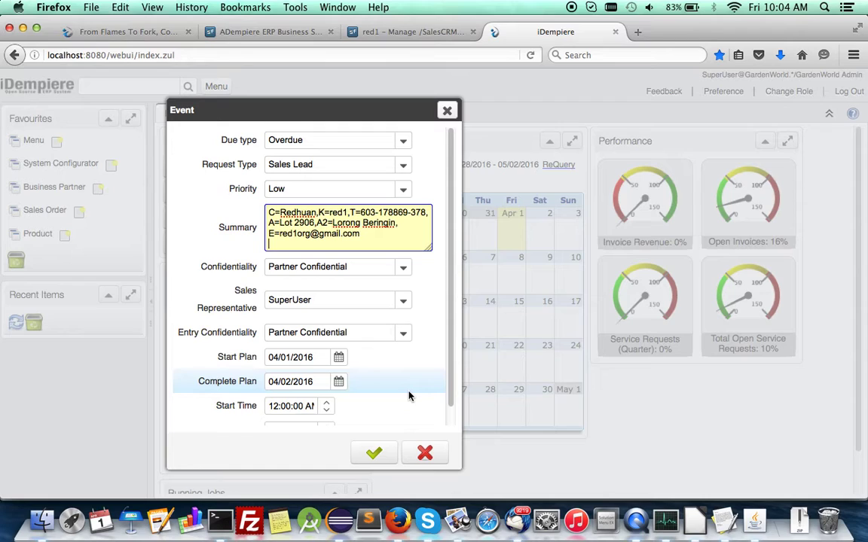
{"action": "left_click", "coordinate": [372, 454]}
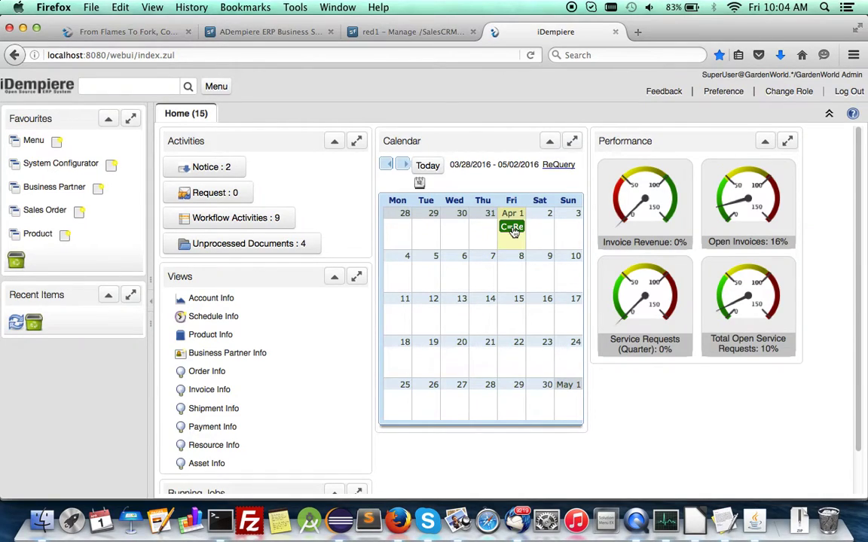
- Zoom from the green April 1 event into its request record, then go to the parent lead
{"action": "left_click", "coordinate": [513, 231]}
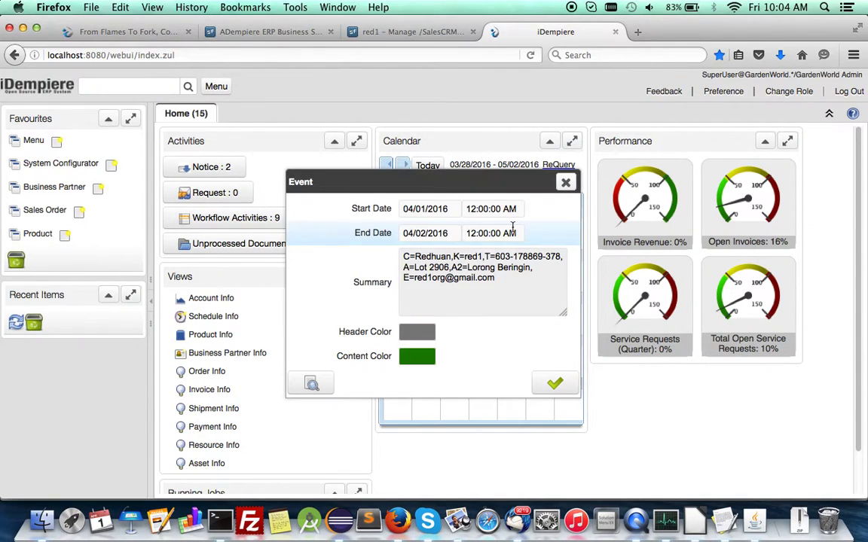
{"action": "left_click", "coordinate": [312, 384]}
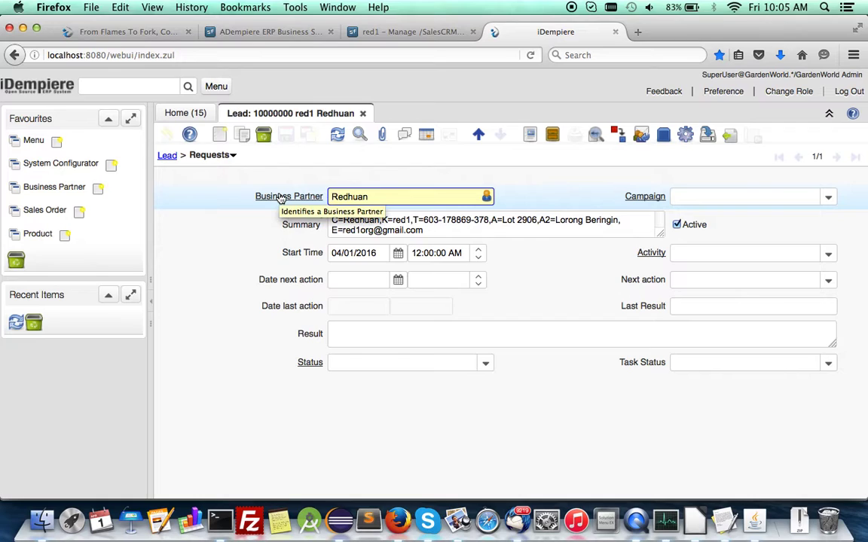
{"action": "left_click", "coordinate": [167, 156]}
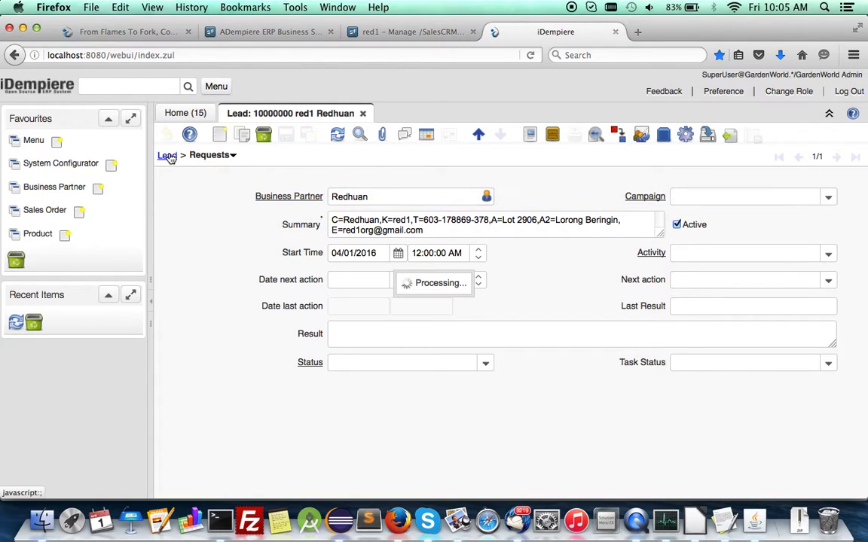
- Map the lead's address in Google Maps from its location dialog, then close the dialog unchanged
{"action": "scroll", "coordinate": [426, 309], "scroll_direction": "down", "scroll_amount": 5}
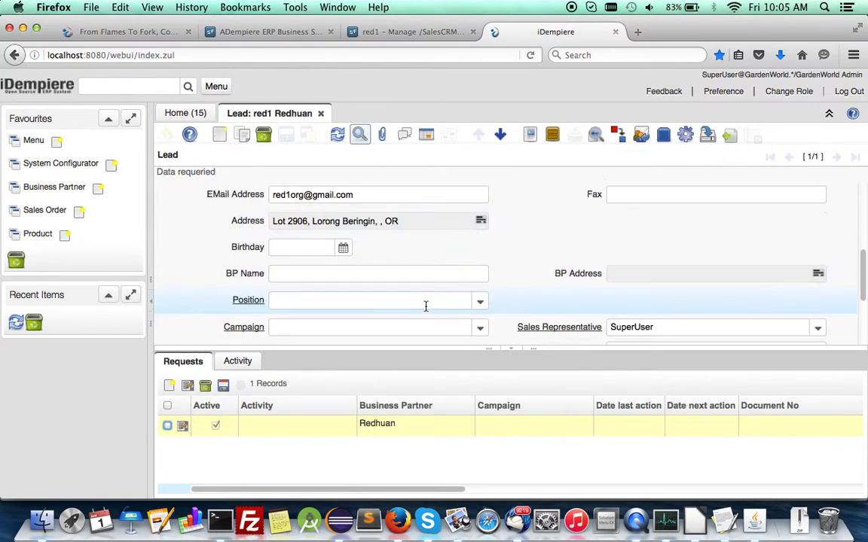
{"action": "scroll", "coordinate": [424, 306], "scroll_direction": "up", "scroll_amount": 3}
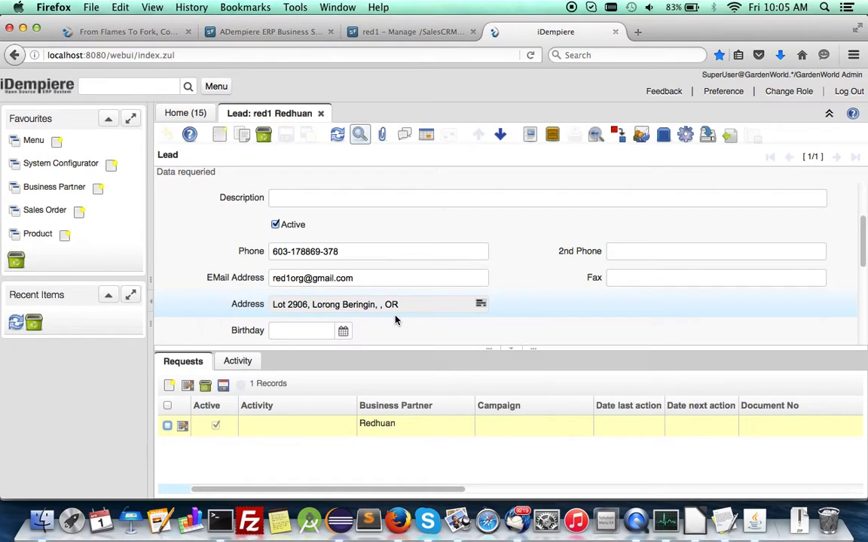
{"action": "left_click", "coordinate": [481, 304]}
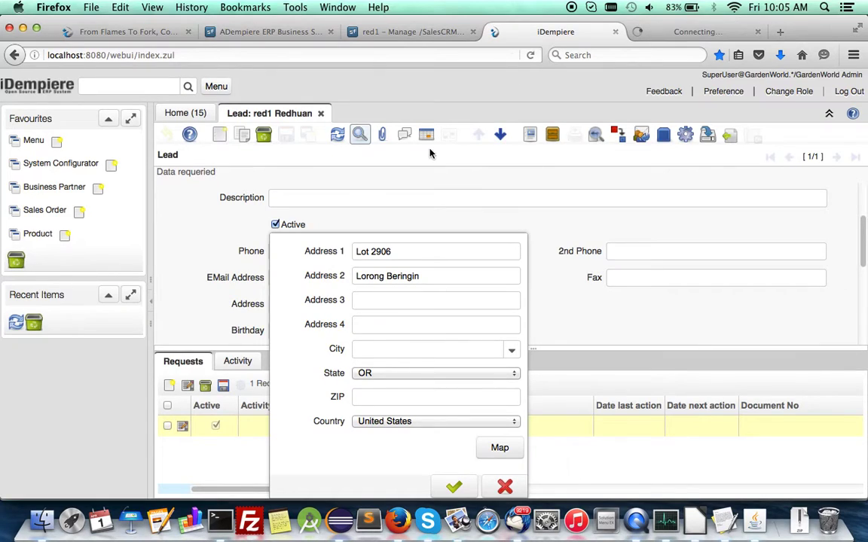
{"action": "left_click", "coordinate": [506, 487]}
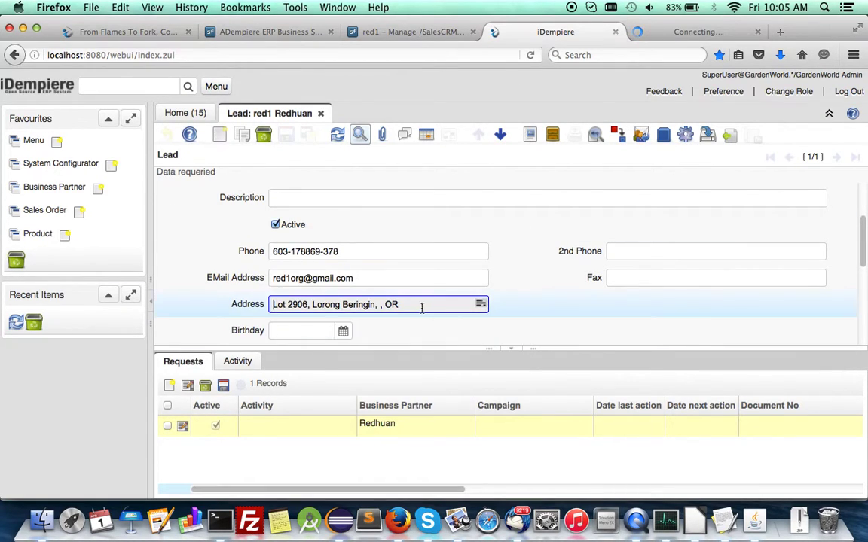
{"action": "scroll", "coordinate": [422, 309], "scroll_direction": "down", "scroll_amount": 3}
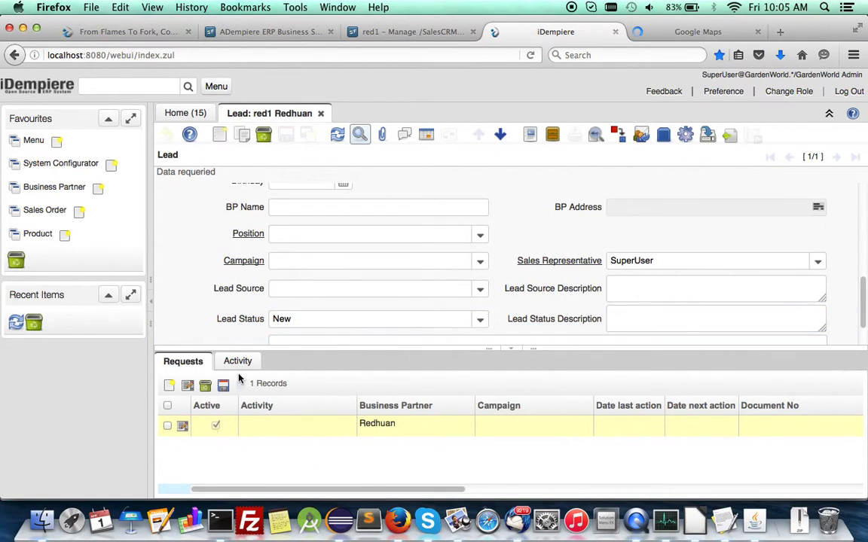
{"action": "left_click", "coordinate": [217, 86]}
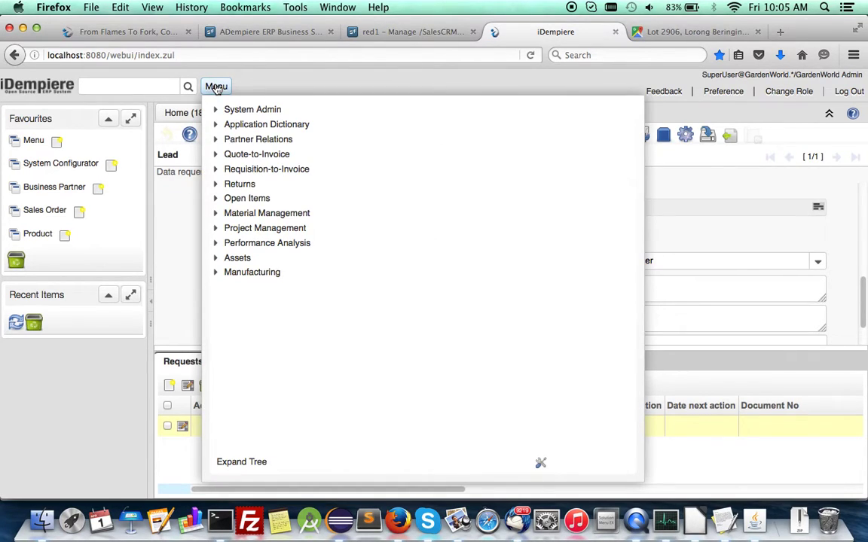
{"action": "left_click", "coordinate": [217, 155]}
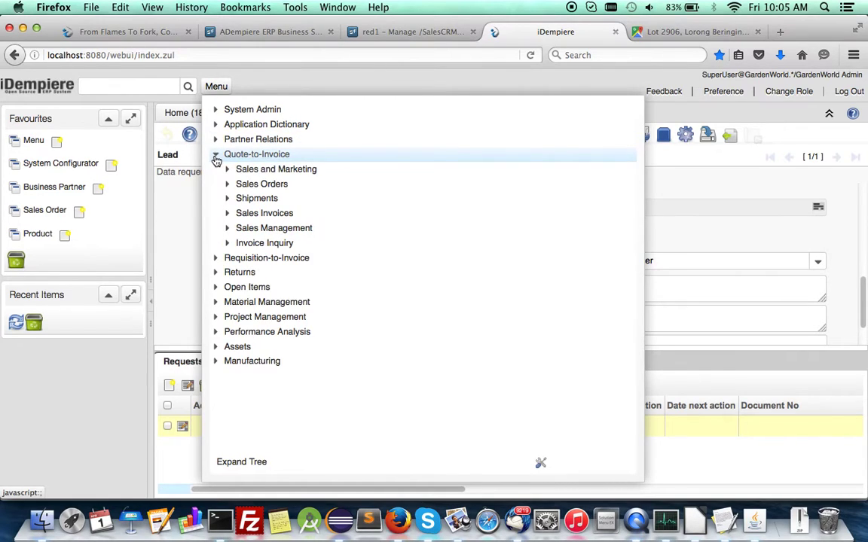
{"action": "left_click", "coordinate": [228, 229]}
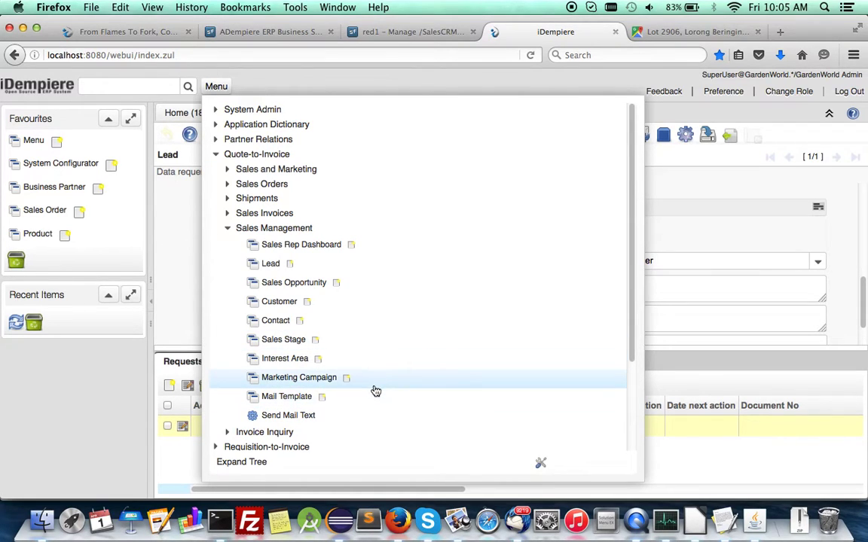
{"action": "left_click", "coordinate": [173, 286]}
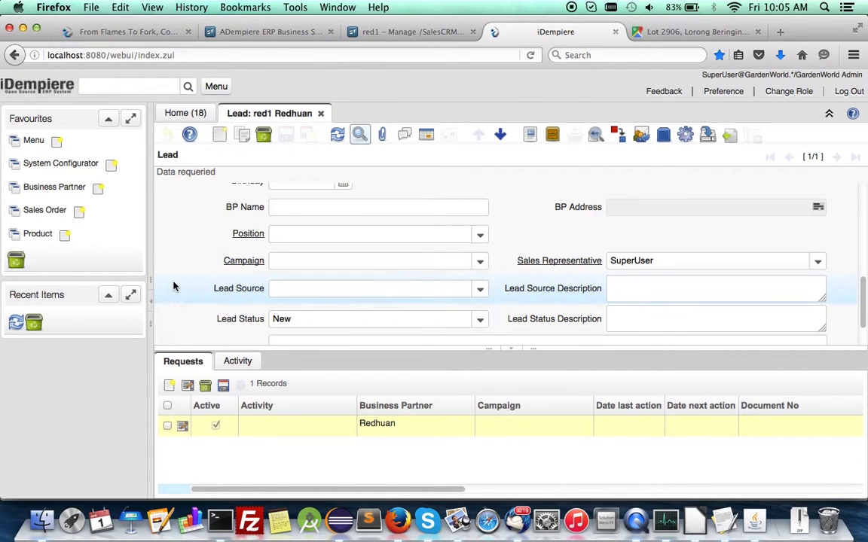
- Start a new activity on the lead's Activity tab, then undo it without picking an Activity Type
{"action": "scroll", "coordinate": [173, 286], "scroll_direction": "up", "scroll_amount": 8}
{"action": "scroll", "coordinate": [173, 286], "scroll_direction": "down", "scroll_amount": 5}
{"action": "scroll", "coordinate": [173, 286], "scroll_direction": "up", "scroll_amount": 2}
{"action": "scroll", "coordinate": [173, 286], "scroll_direction": "down", "scroll_amount": 4}
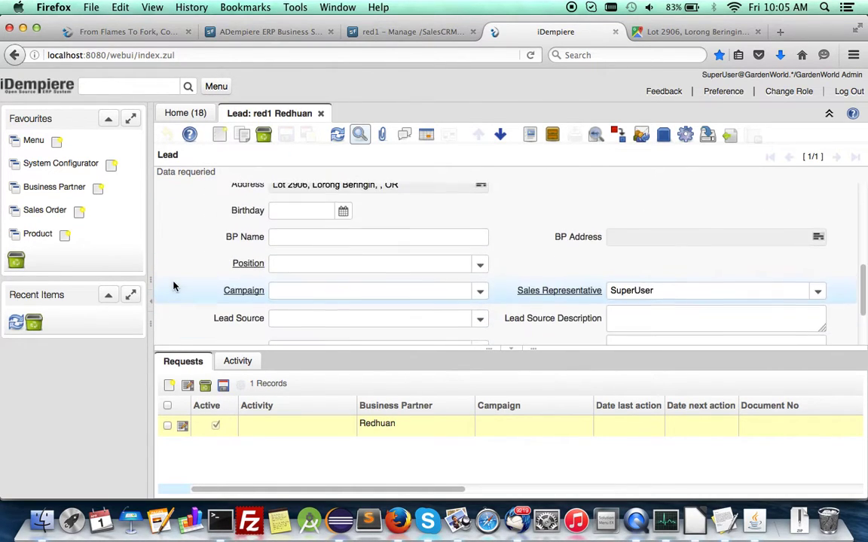
{"action": "scroll", "coordinate": [173, 286], "scroll_direction": "down", "scroll_amount": 2}
{"action": "scroll", "coordinate": [173, 285], "scroll_direction": "up", "scroll_amount": 1}
{"action": "left_click", "coordinate": [241, 365]}
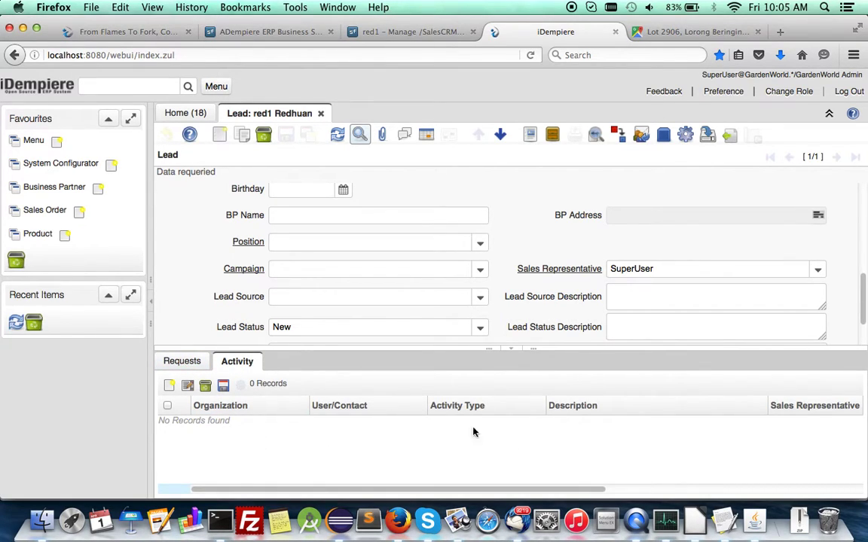
{"action": "left_click", "coordinate": [169, 385]}
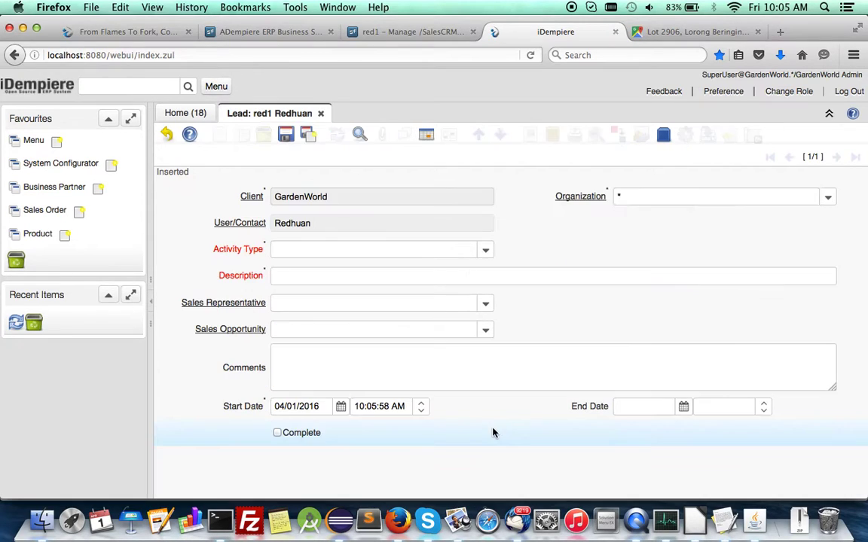
{"action": "left_click", "coordinate": [488, 252]}
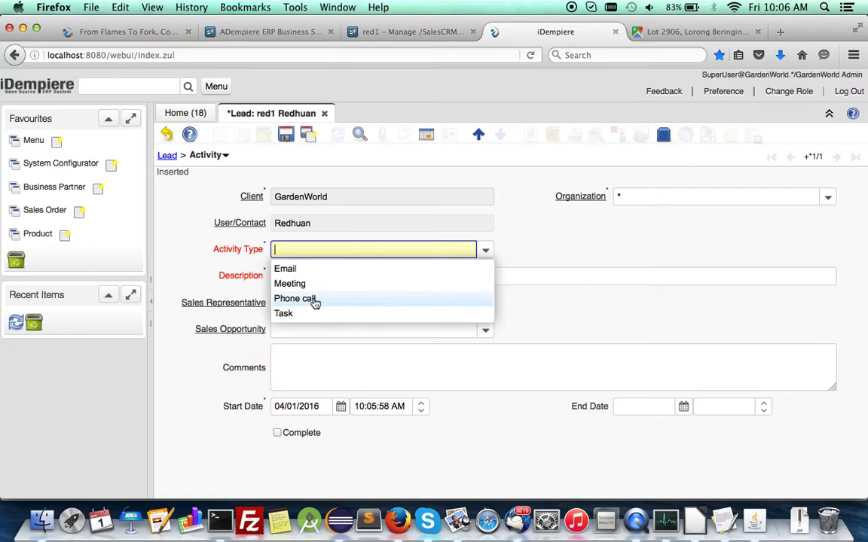
{"action": "left_click", "coordinate": [180, 265]}
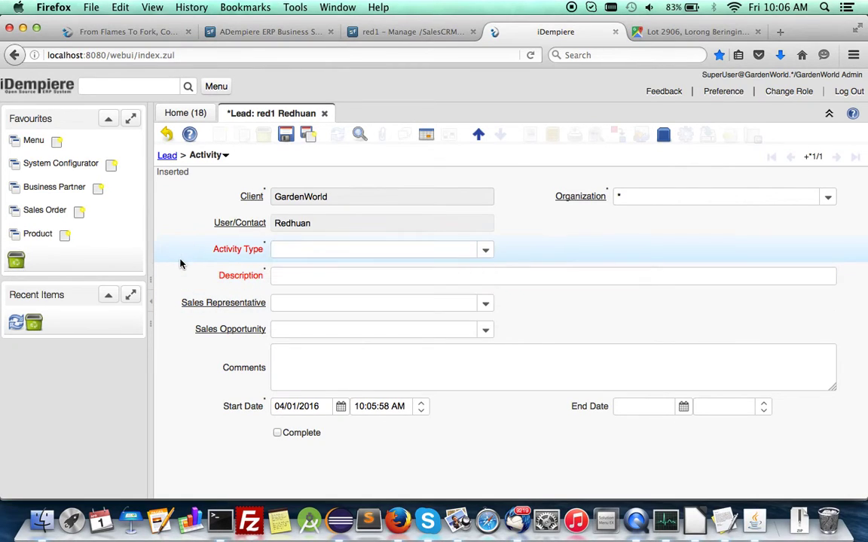
{"action": "left_click", "coordinate": [167, 135]}
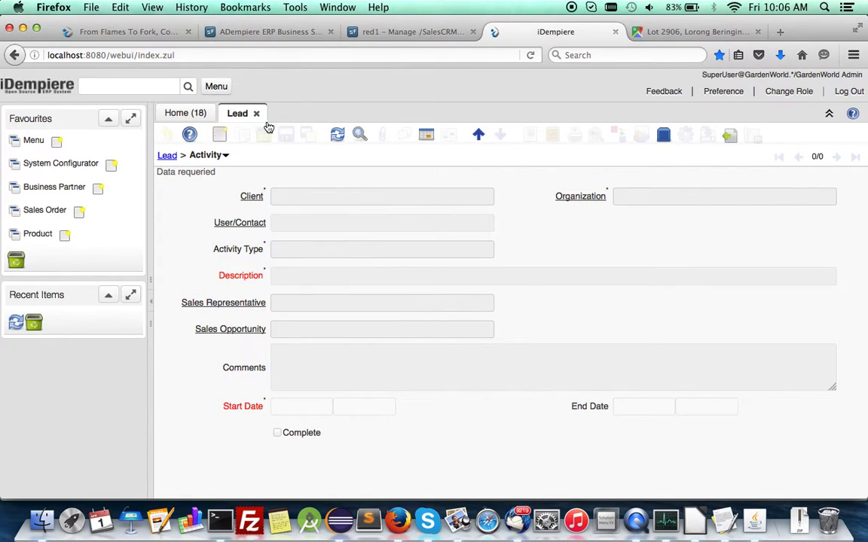
- Change the lead's Lead Status to Converted and save the record
{"action": "left_click", "coordinate": [168, 158]}
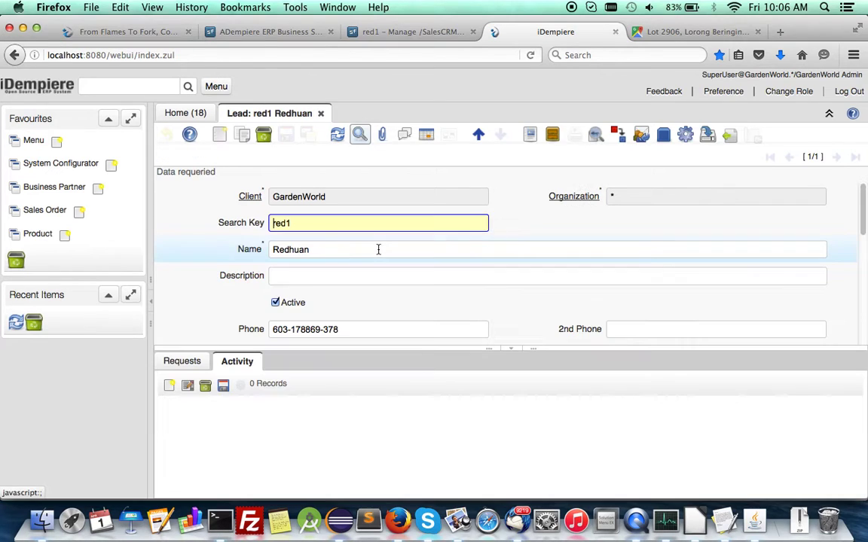
{"action": "scroll", "coordinate": [452, 317], "scroll_direction": "down", "scroll_amount": 5}
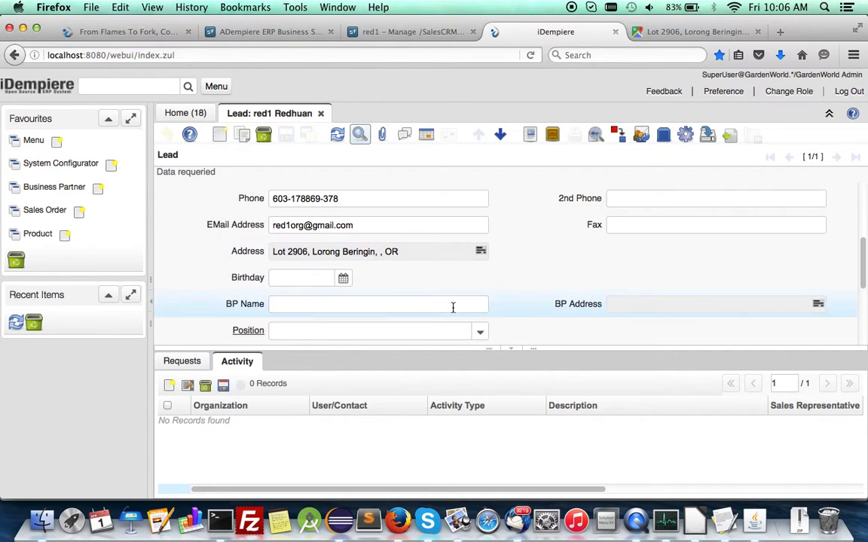
{"action": "scroll", "coordinate": [454, 308], "scroll_direction": "down", "scroll_amount": 2}
{"action": "scroll", "coordinate": [454, 309], "scroll_direction": "down", "scroll_amount": 2}
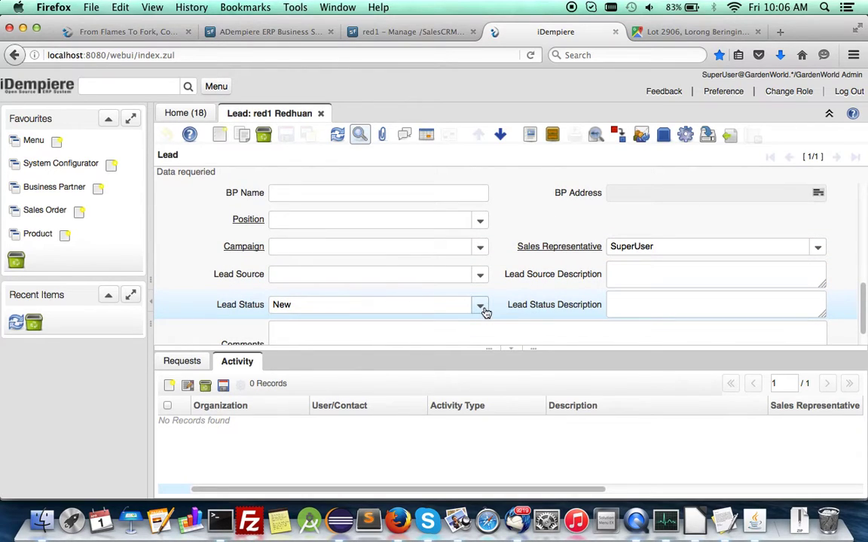
{"action": "left_click", "coordinate": [480, 306]}
{"action": "left_click", "coordinate": [301, 333]}
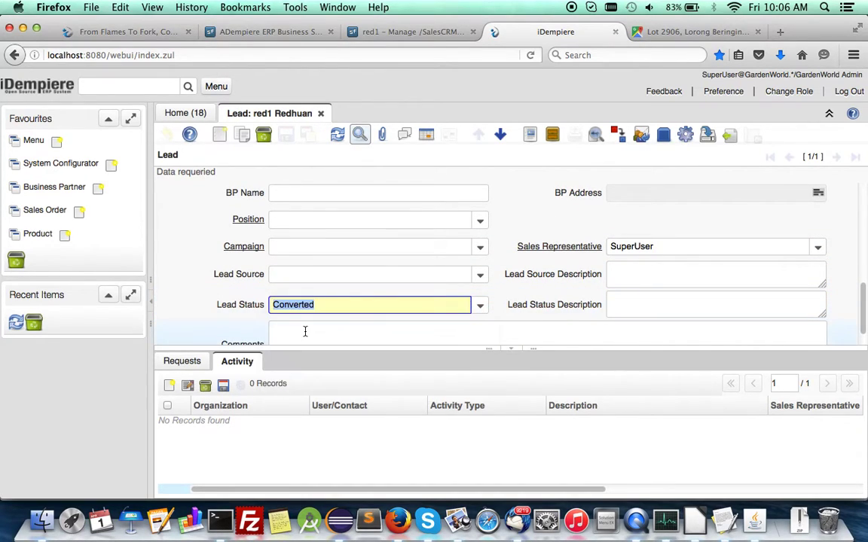
{"action": "scroll", "coordinate": [315, 322], "scroll_direction": "down", "scroll_amount": 1}
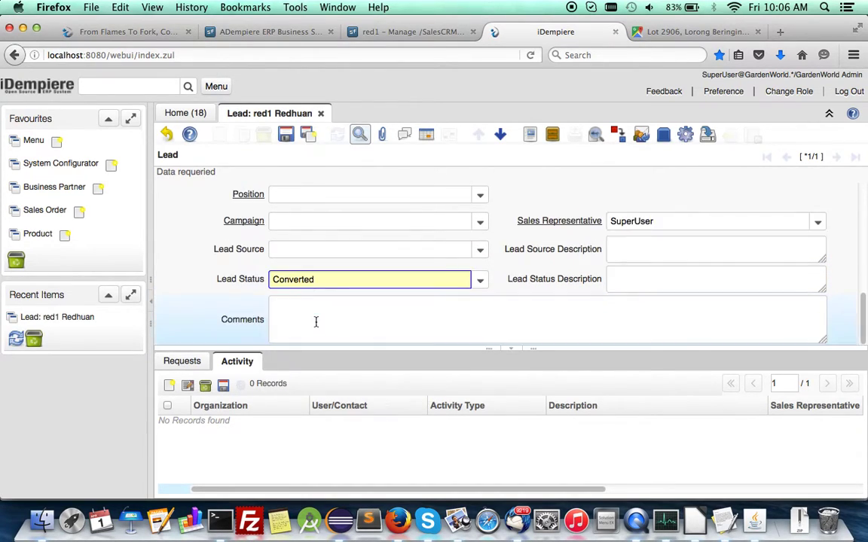
{"action": "left_click", "coordinate": [286, 135]}
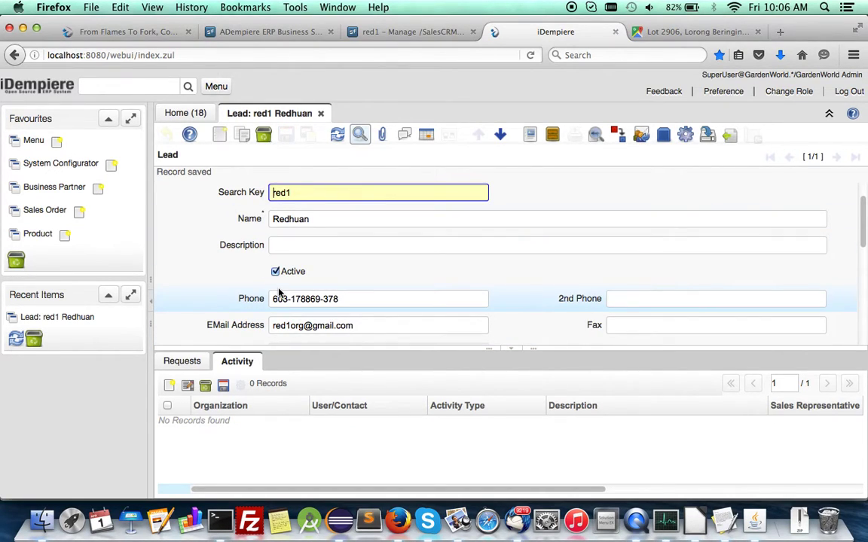
{"action": "left_click", "coordinate": [217, 87]}
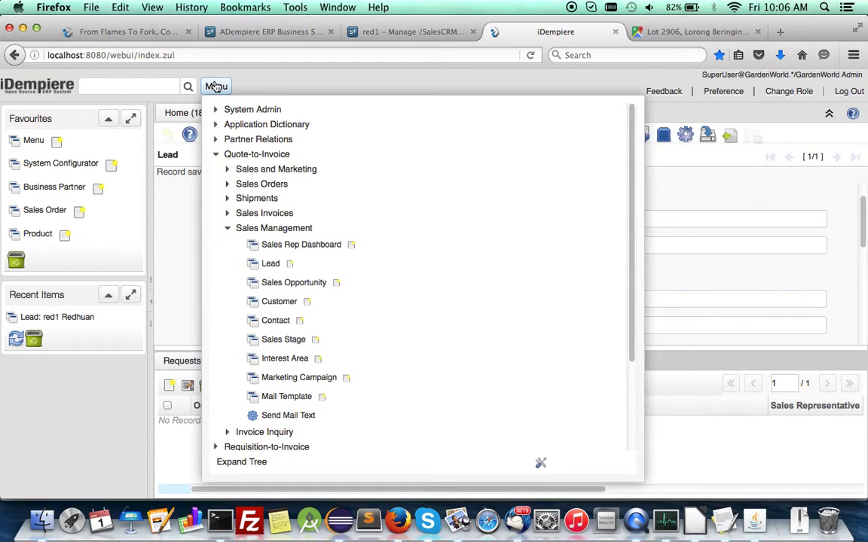
- Open Sales Opportunity 1000000 and review its fields: stage Initial, expected close 05/01/2016
{"action": "left_click", "coordinate": [271, 285]}
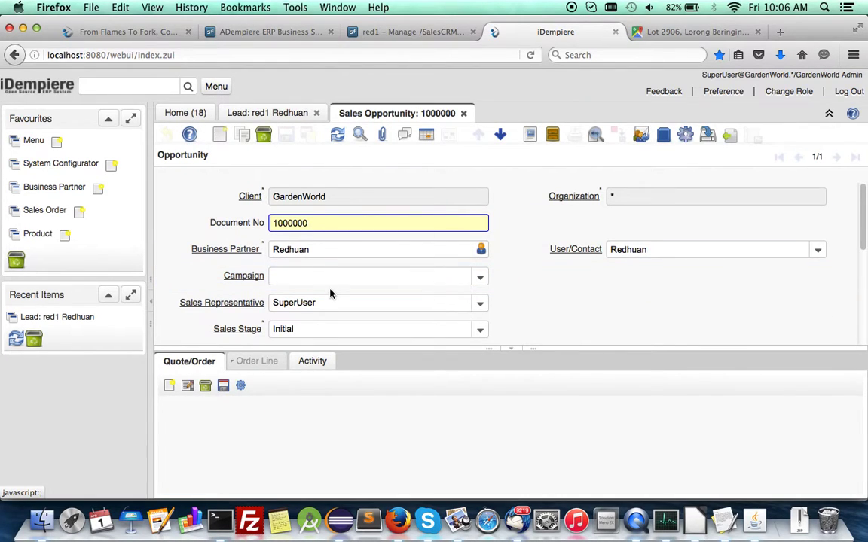
{"action": "scroll", "coordinate": [330, 294], "scroll_direction": "down", "scroll_amount": 3}
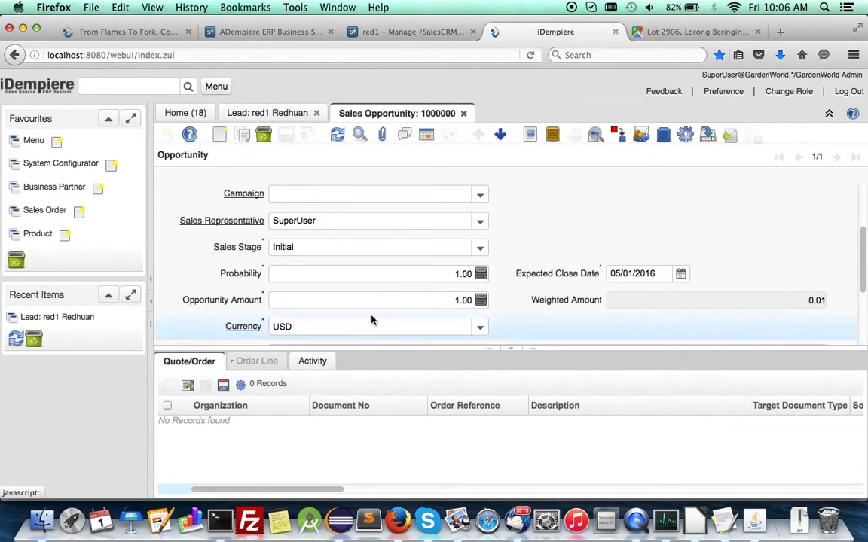
{"action": "scroll", "coordinate": [372, 316], "scroll_direction": "down", "scroll_amount": 1}
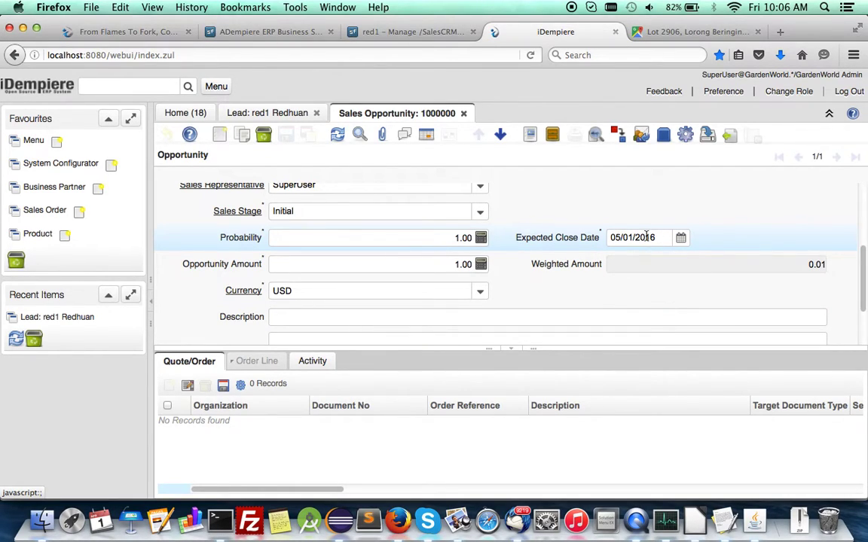
- Set the opportunity's expected close date to April 13, 2016
{"action": "left_click", "coordinate": [680, 237]}
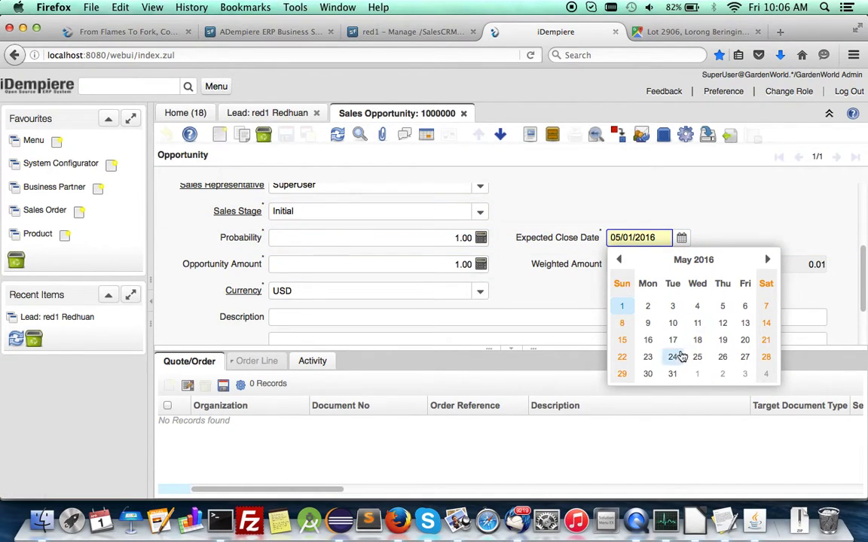
{"action": "left_click", "coordinate": [619, 259]}
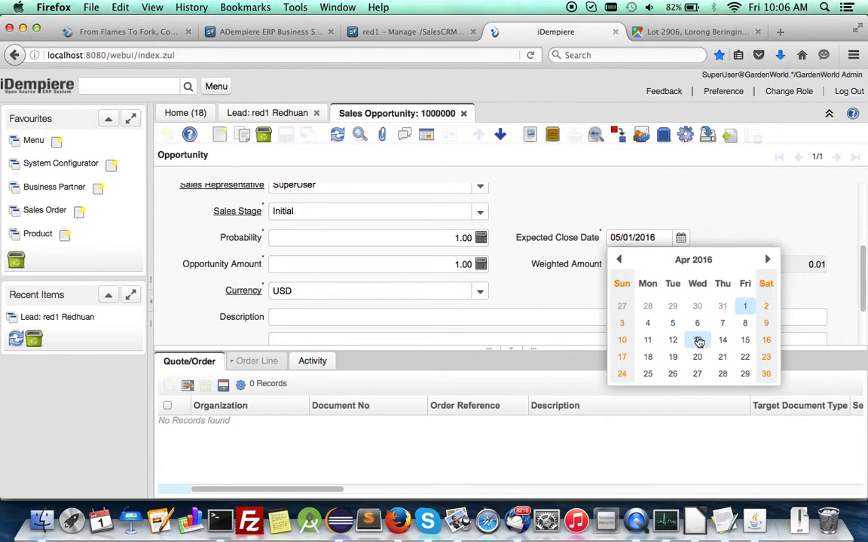
{"action": "left_click", "coordinate": [696, 340]}
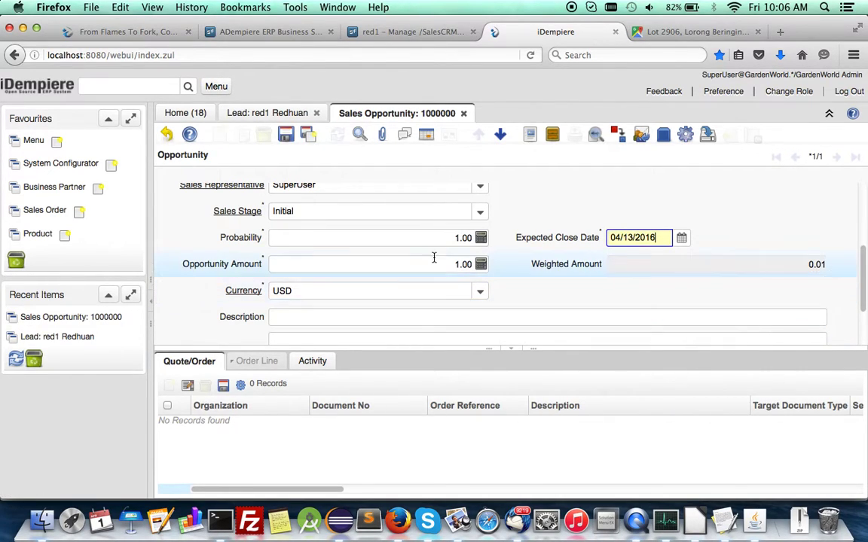
{"action": "scroll", "coordinate": [421, 237], "scroll_direction": "up", "scroll_amount": 1}
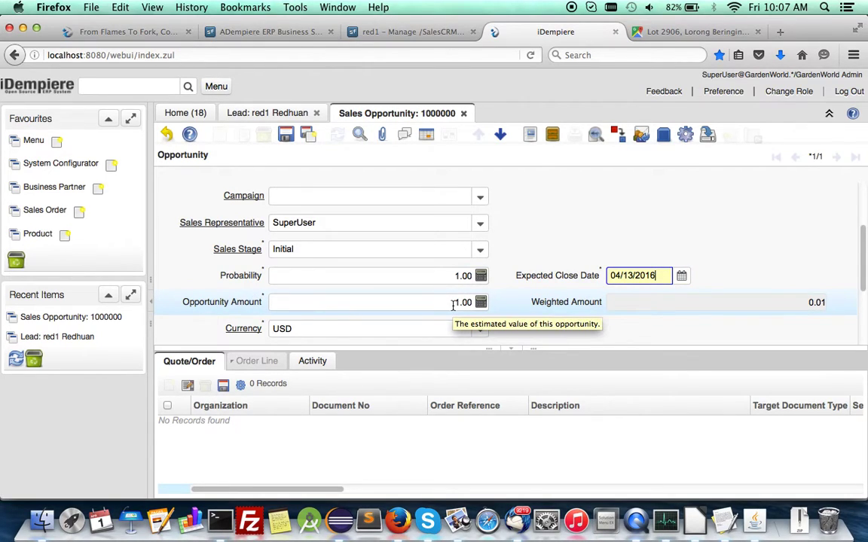
- Set the opportunity's sales stage to Needs Analysis, giving probability 30.00
{"action": "left_click", "coordinate": [479, 249]}
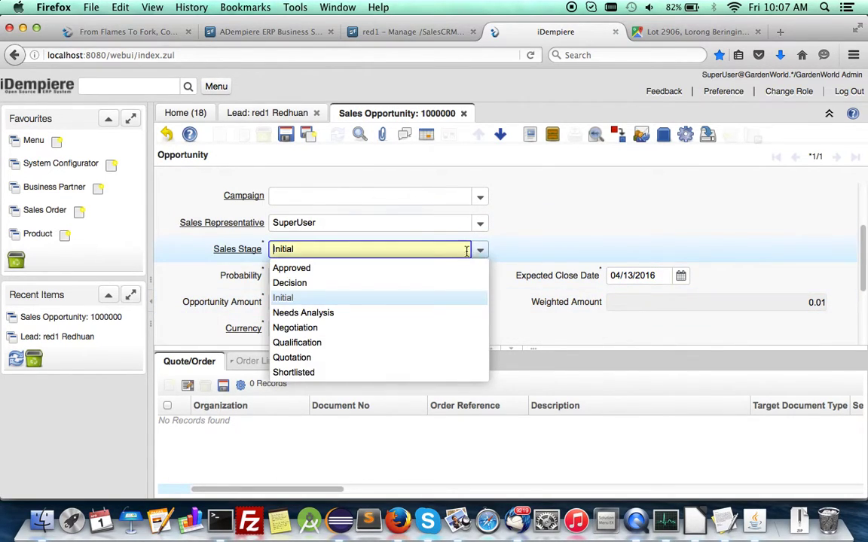
{"action": "left_click", "coordinate": [304, 314]}
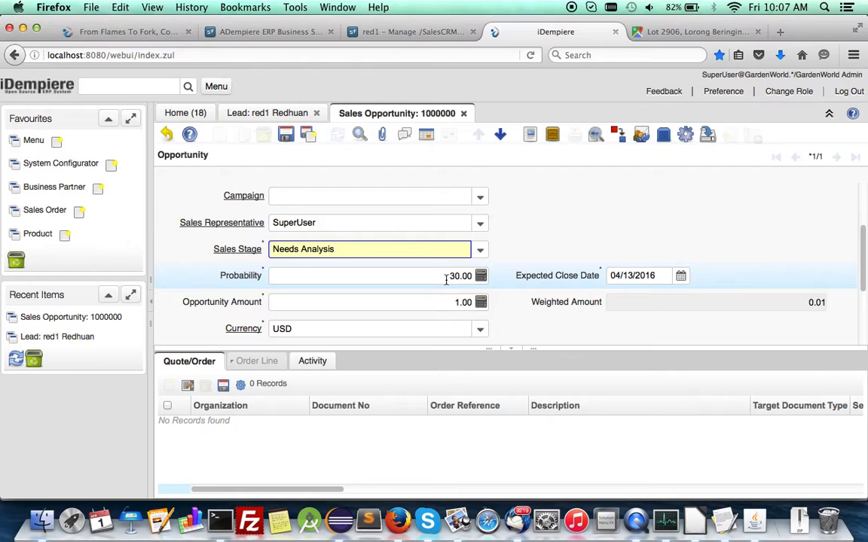
{"action": "scroll", "coordinate": [432, 325], "scroll_direction": "down", "scroll_amount": 3}
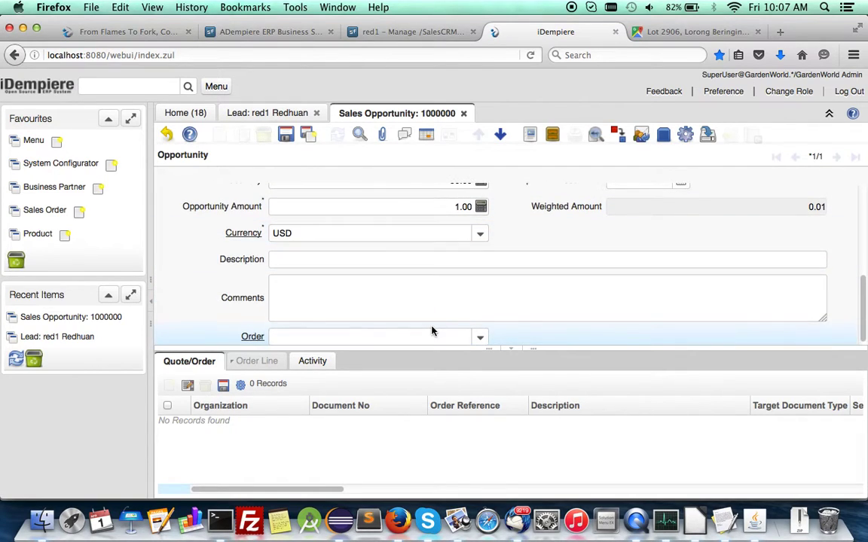
{"action": "scroll", "coordinate": [688, 250], "scroll_direction": "up", "scroll_amount": 2}
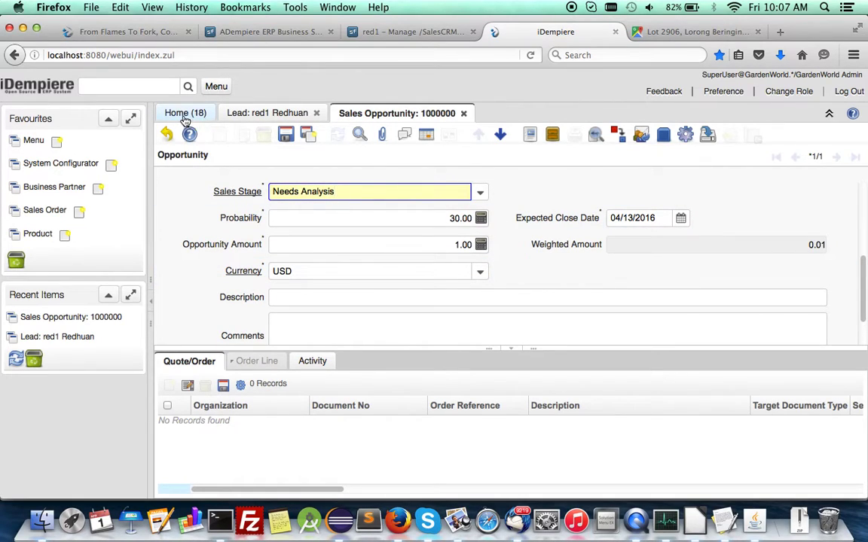
{"action": "left_click", "coordinate": [217, 86]}
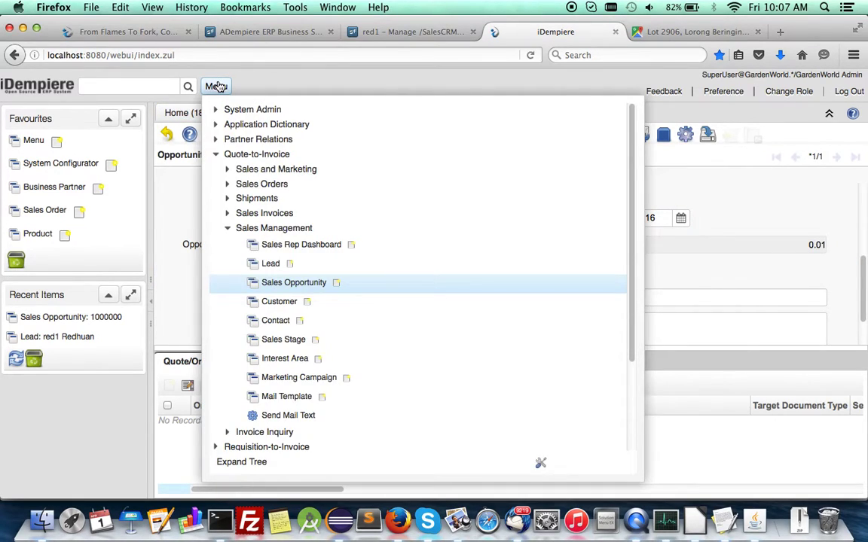
{"action": "left_click", "coordinate": [276, 249]}
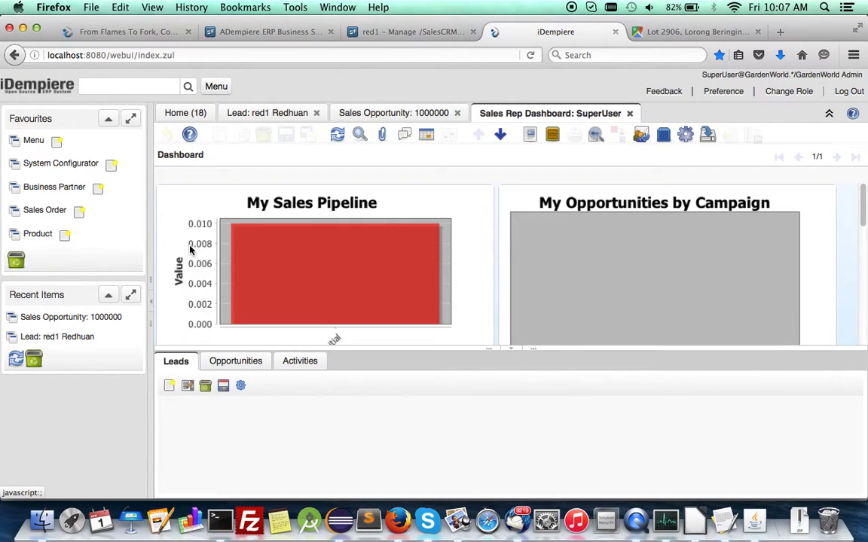
- Enlarge the dashboard panel and scroll through My Sales Pipeline, Sales YTD and My Open Requests charts
{"action": "scroll", "coordinate": [358, 275], "scroll_direction": "down", "scroll_amount": 3}
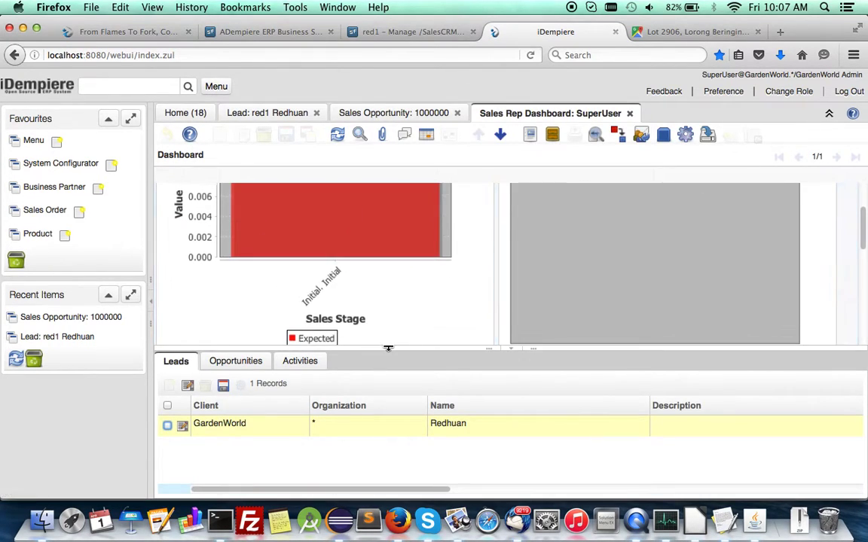
{"action": "left_click_drag", "start_coordinate": [387, 350], "coordinate": [389, 428]}
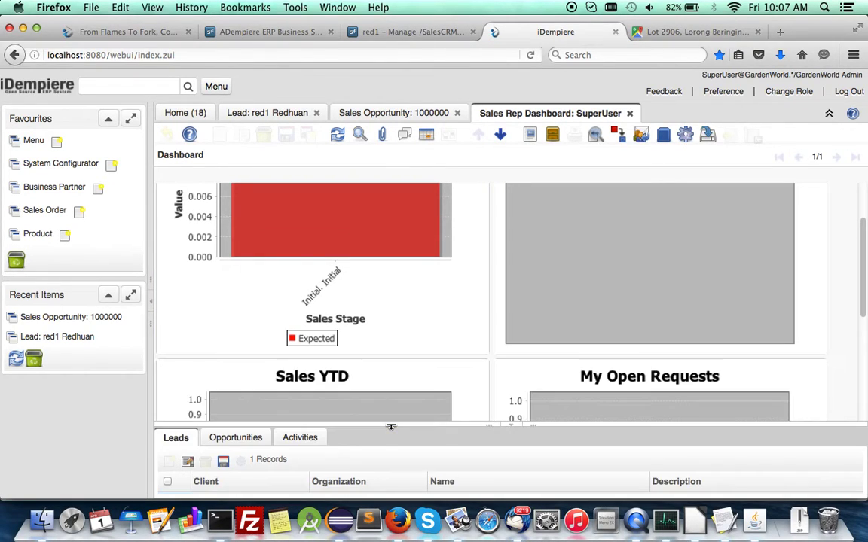
{"action": "scroll", "coordinate": [422, 345], "scroll_direction": "up", "scroll_amount": 3}
{"action": "scroll", "coordinate": [421, 347], "scroll_direction": "down", "scroll_amount": 1}
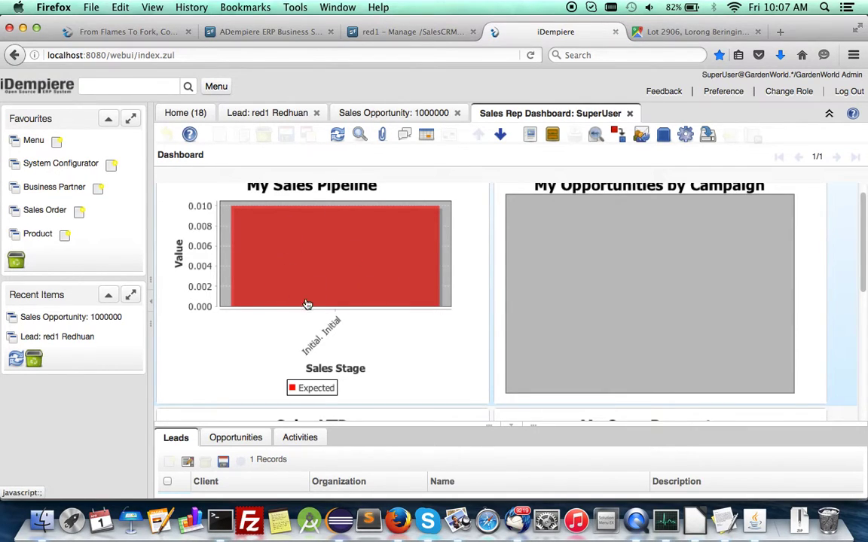
{"action": "scroll", "coordinate": [416, 328], "scroll_direction": "up", "scroll_amount": 1}
{"action": "scroll", "coordinate": [417, 328], "scroll_direction": "down", "scroll_amount": 3}
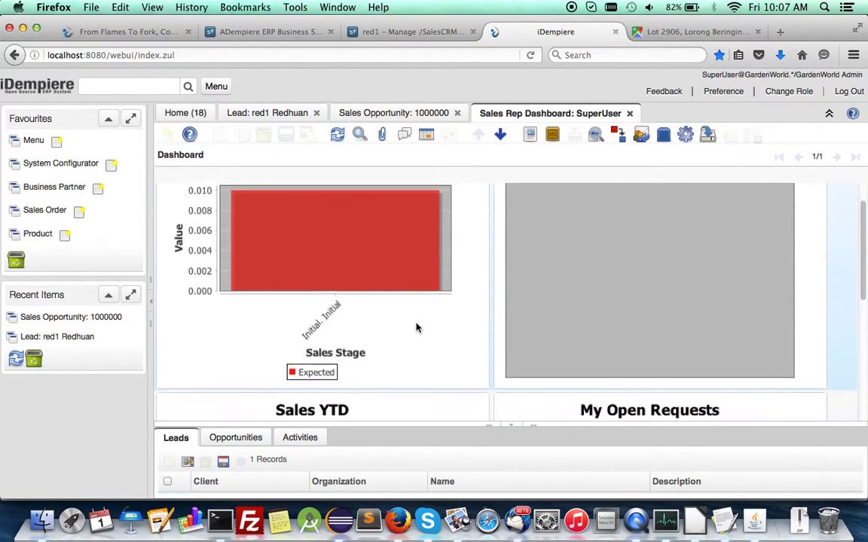
{"action": "scroll", "coordinate": [417, 328], "scroll_direction": "up", "scroll_amount": 3}
{"action": "scroll", "coordinate": [703, 296], "scroll_direction": "down", "scroll_amount": 3}
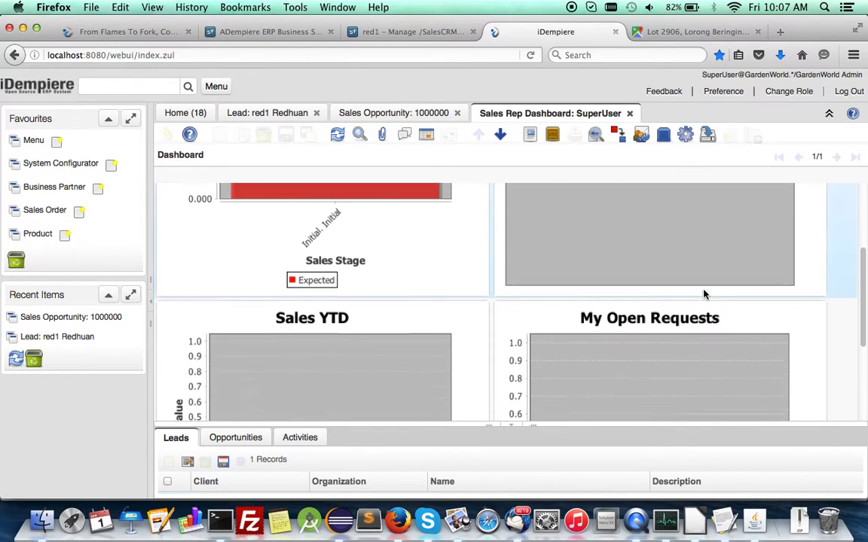
{"action": "scroll", "coordinate": [388, 366], "scroll_direction": "down", "scroll_amount": 3}
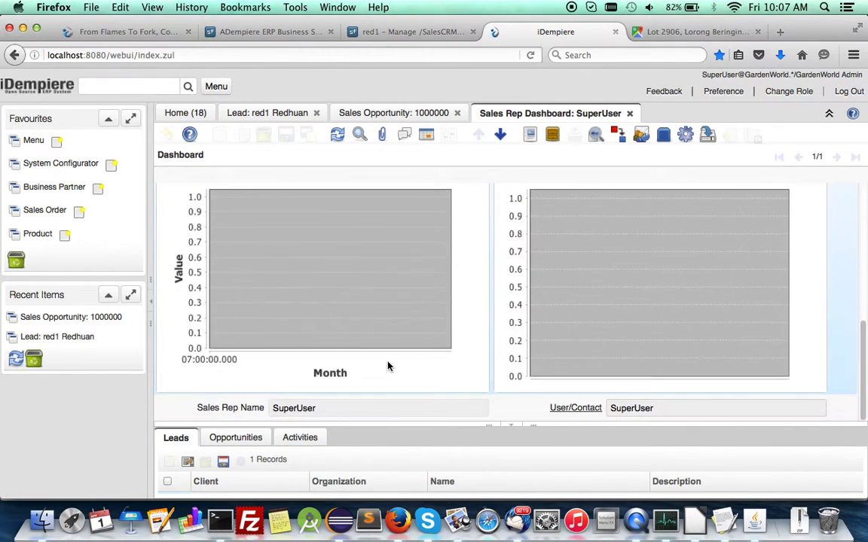
{"action": "scroll", "coordinate": [388, 366], "scroll_direction": "up", "scroll_amount": 3}
{"action": "scroll", "coordinate": [388, 366], "scroll_direction": "down", "scroll_amount": 3}
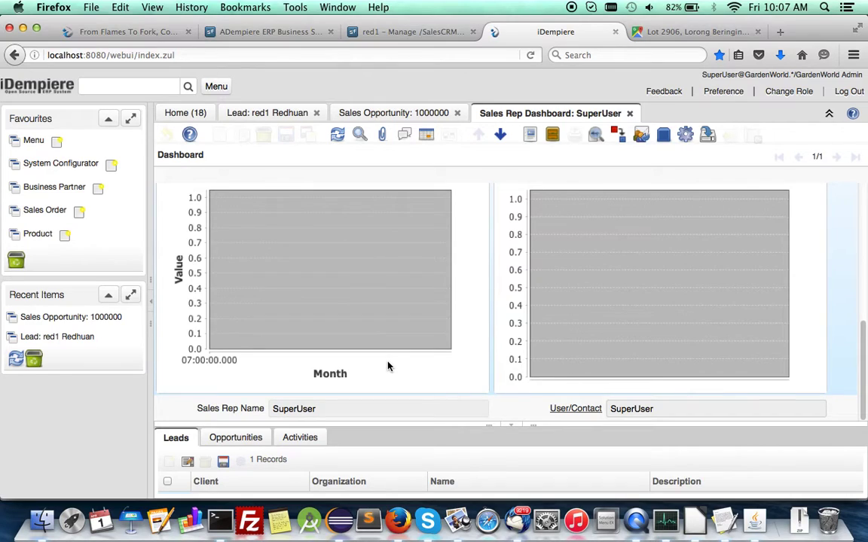
{"action": "scroll", "coordinate": [387, 366], "scroll_direction": "up", "scroll_amount": 5}
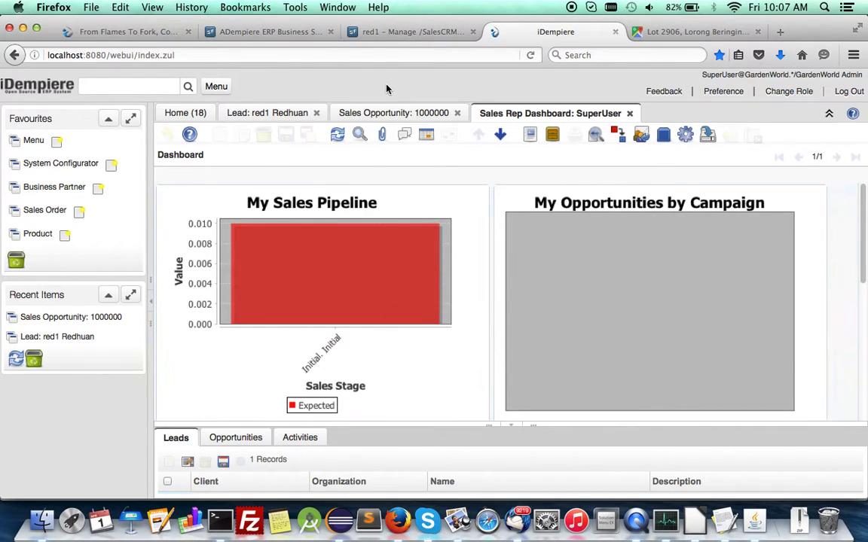
{"action": "left_click", "coordinate": [216, 86]}
- Open Send Mail Text and inspect its Mail Template and Interest Area options without choosing any
{"action": "scroll", "coordinate": [358, 344], "scroll_direction": "down", "scroll_amount": 2}
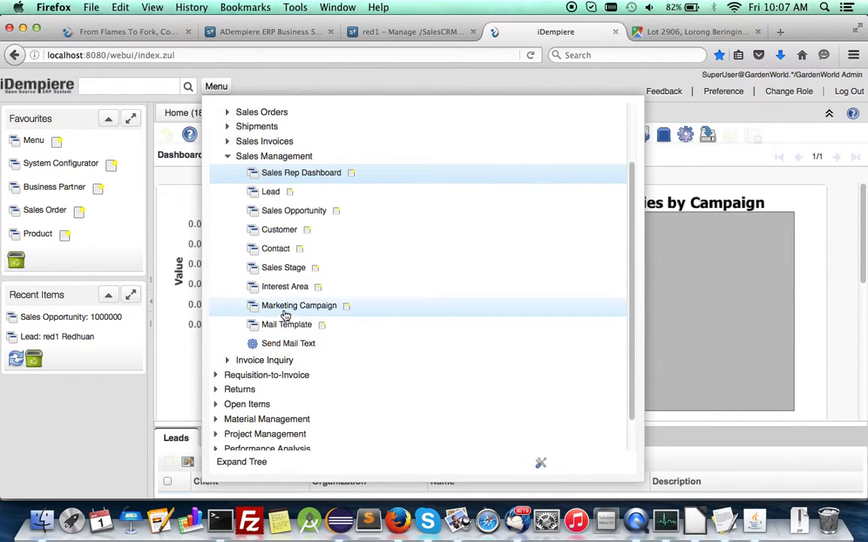
{"action": "left_click", "coordinate": [288, 343]}
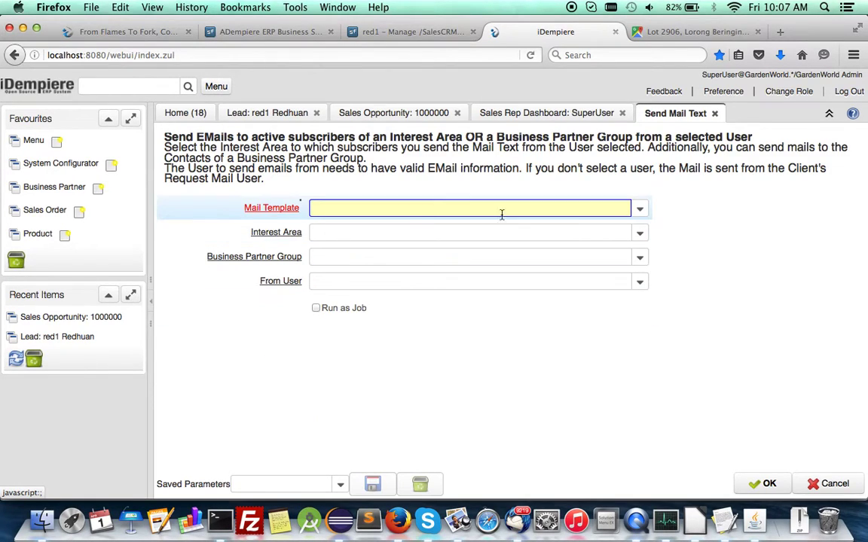
{"action": "left_click", "coordinate": [640, 209]}
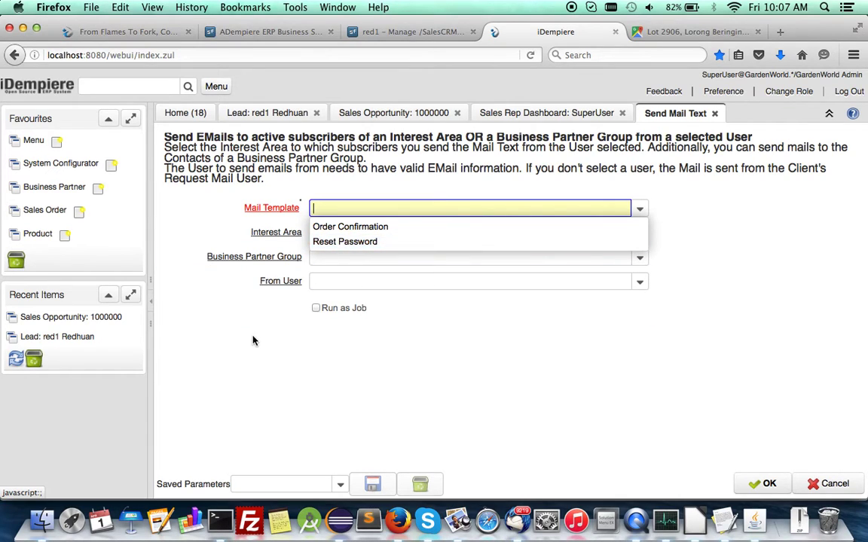
{"action": "left_click", "coordinate": [228, 303]}
{"action": "left_click", "coordinate": [639, 233]}
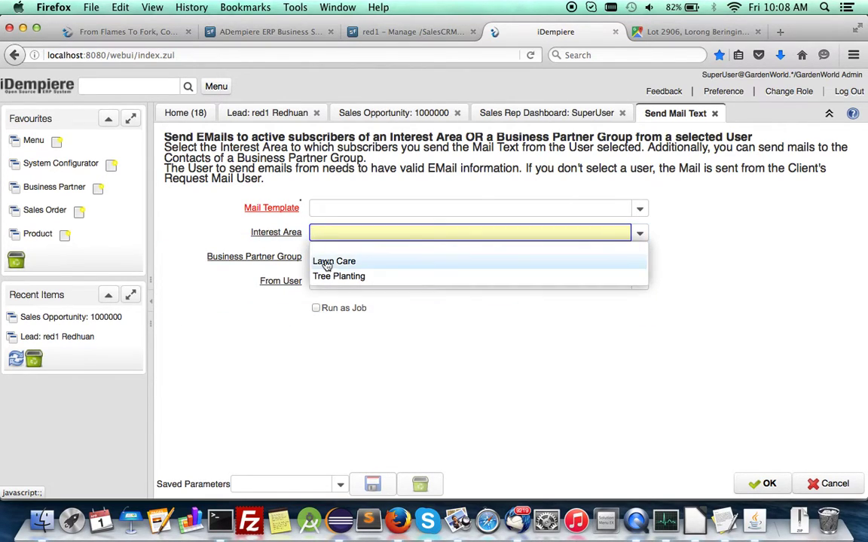
{"action": "left_click", "coordinate": [257, 360]}
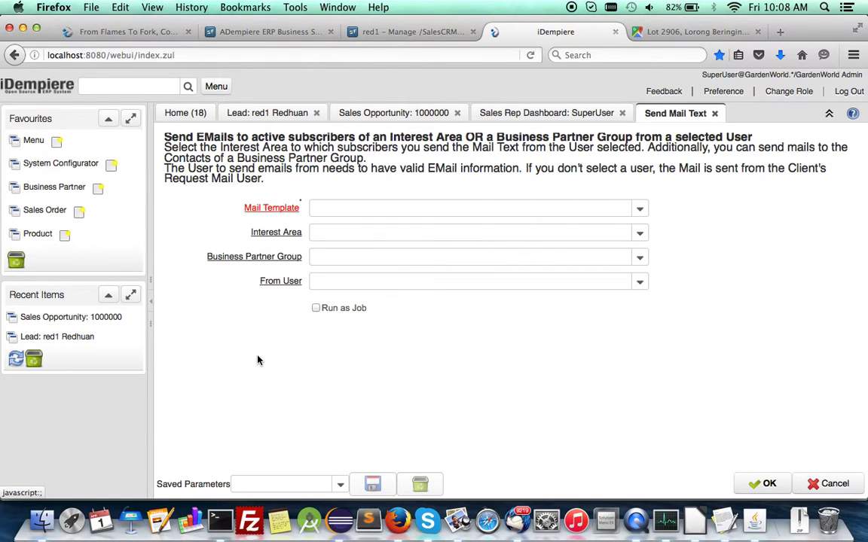
{"action": "left_click", "coordinate": [217, 86]}
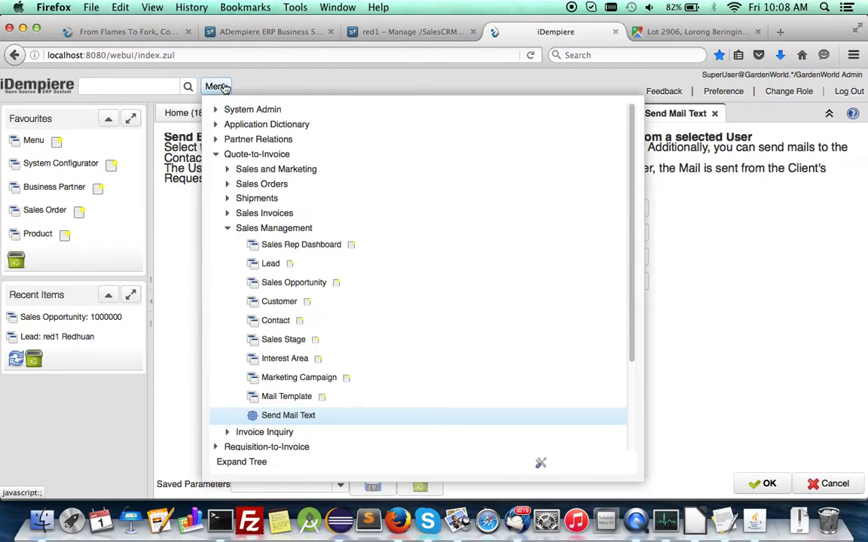
- Open the Mail Template window and browse the Order Confirmation template's subject and mail text
{"action": "left_click", "coordinate": [278, 402]}
{"action": "scroll", "coordinate": [552, 317], "scroll_direction": "down", "scroll_amount": 2}
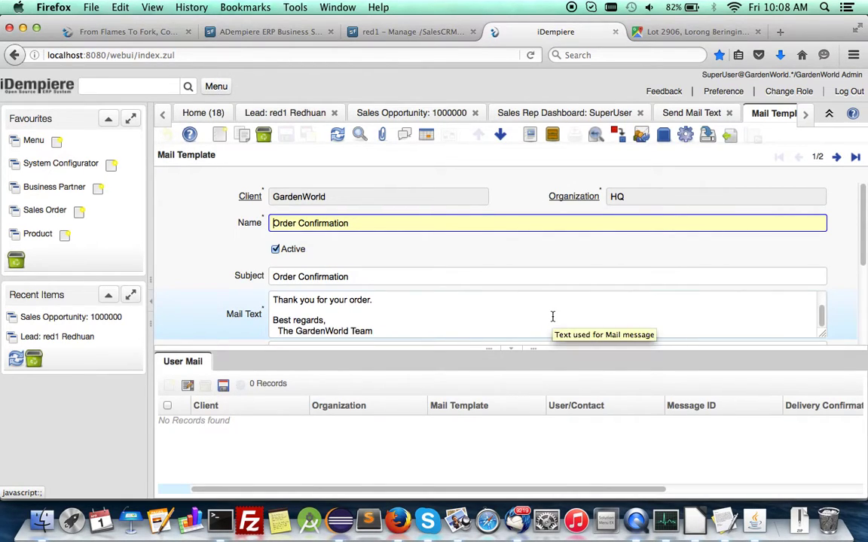
{"action": "scroll", "coordinate": [552, 316], "scroll_direction": "up", "scroll_amount": 2}
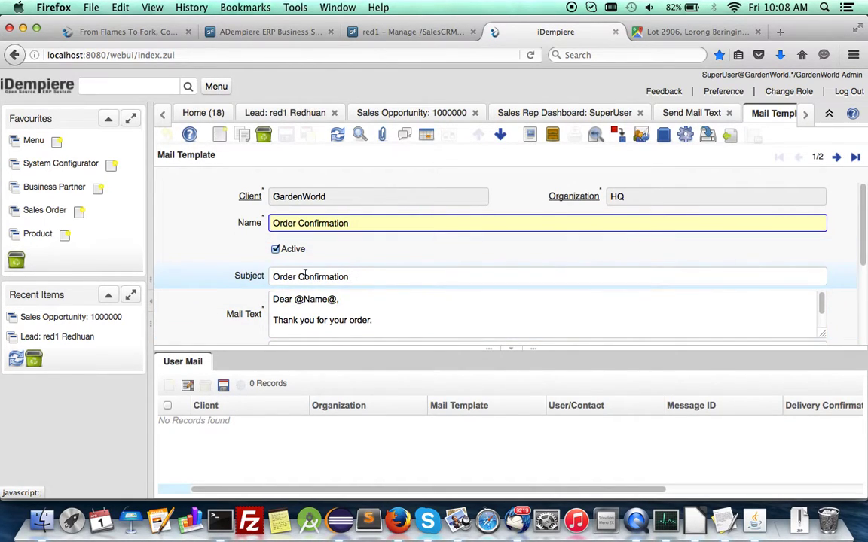
{"action": "scroll", "coordinate": [842, 277], "scroll_direction": "down", "scroll_amount": 3}
{"action": "scroll", "coordinate": [843, 280], "scroll_direction": "up", "scroll_amount": 2}
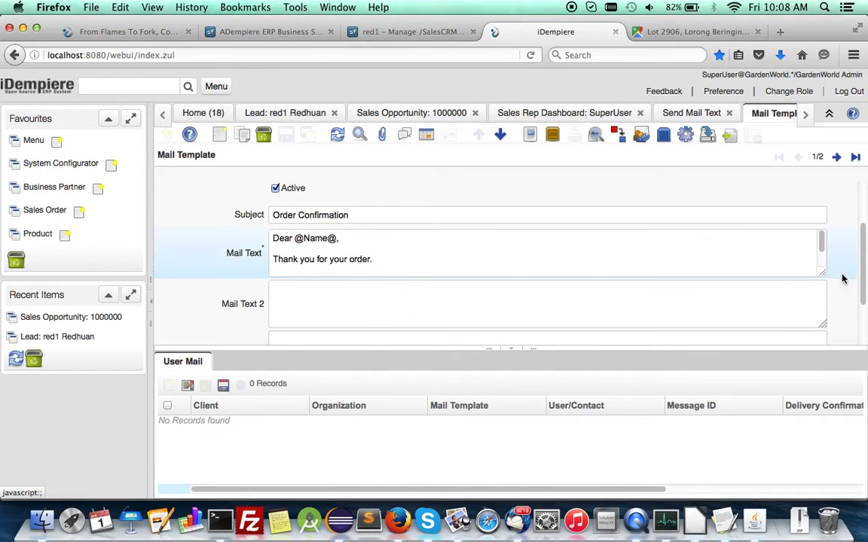
{"action": "scroll", "coordinate": [257, 277], "scroll_direction": "down", "scroll_amount": 3}
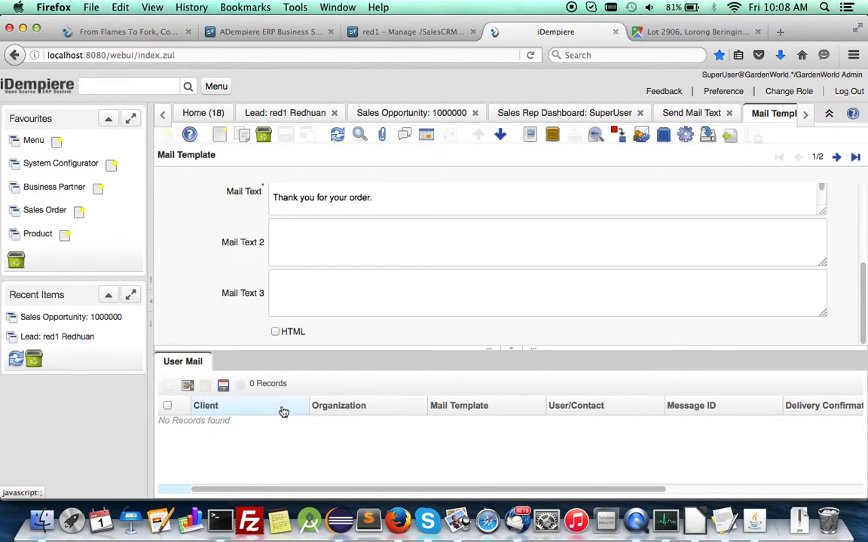
{"action": "left_click", "coordinate": [214, 86]}
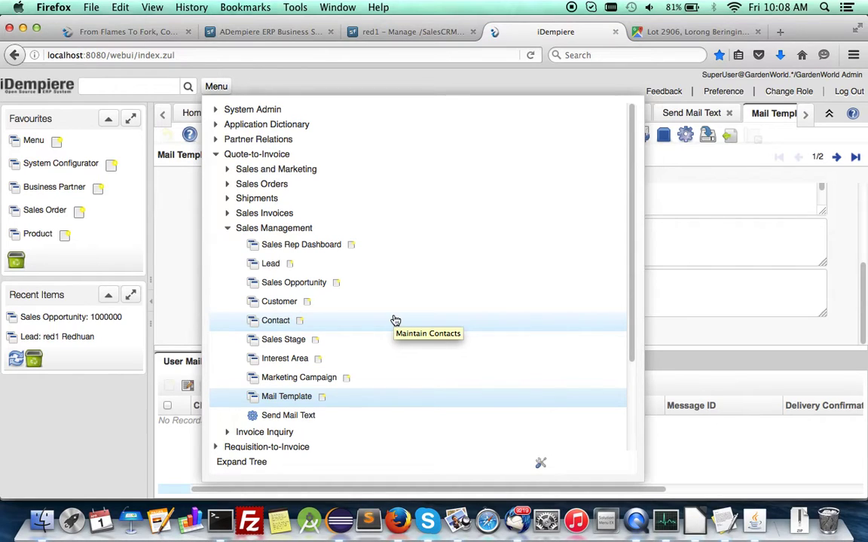
- Cycle through the Sales Rep Dashboard, Sales Opportunity 1000000 and lead tabs, ending on the Home calendar
{"action": "left_click", "coordinate": [180, 273]}
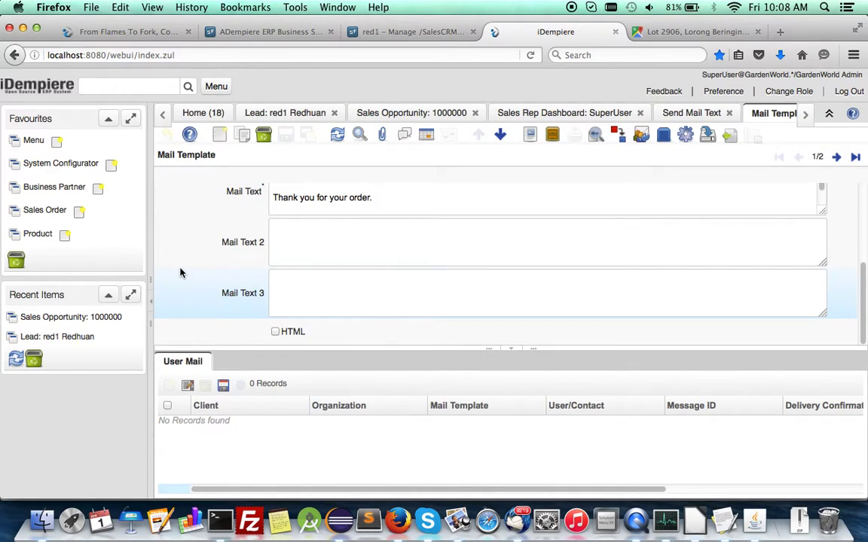
{"action": "left_click", "coordinate": [195, 112]}
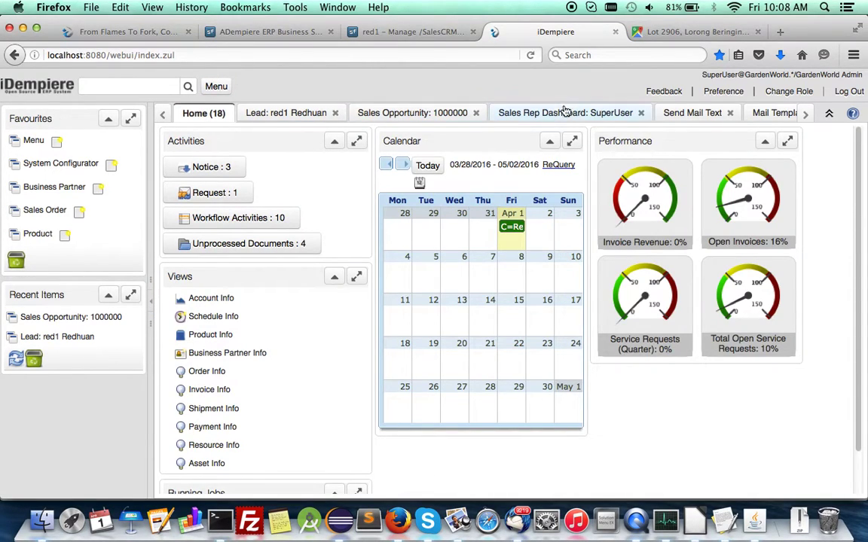
{"action": "left_click", "coordinate": [561, 113]}
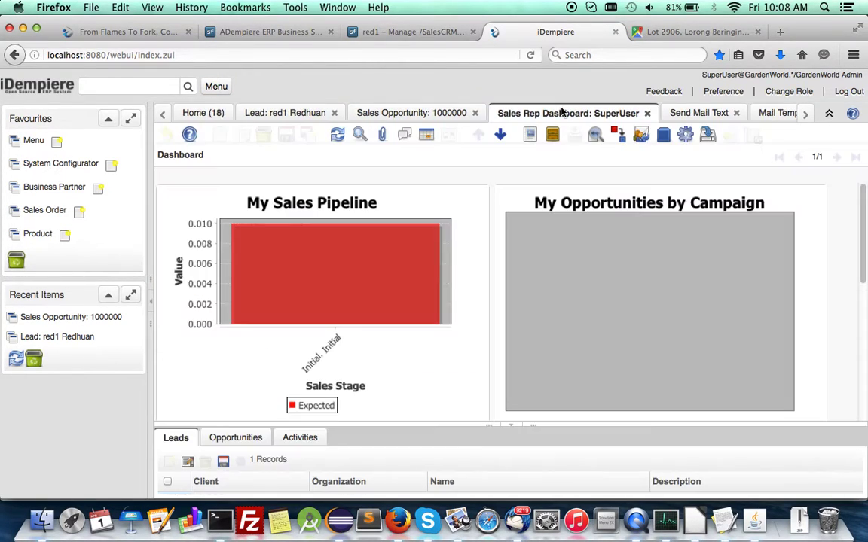
{"action": "left_click", "coordinate": [412, 111]}
{"action": "left_click", "coordinate": [287, 117]}
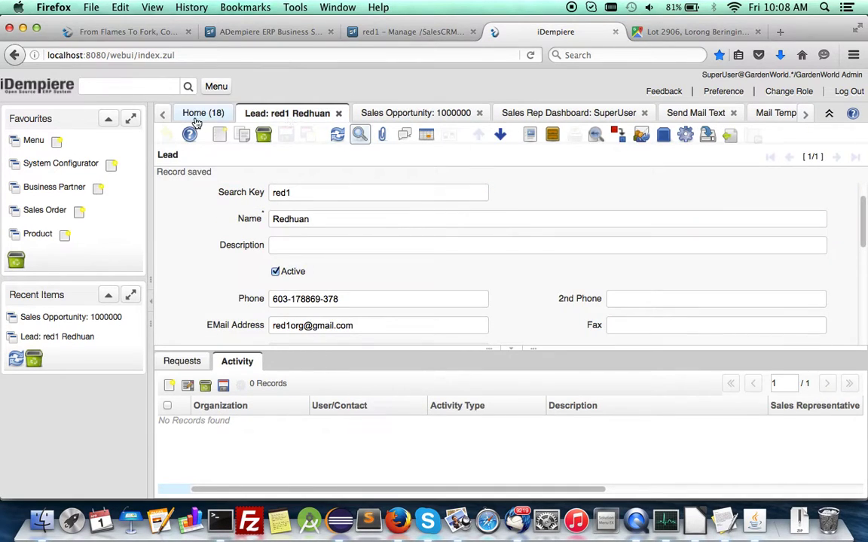
{"action": "left_click", "coordinate": [202, 113]}
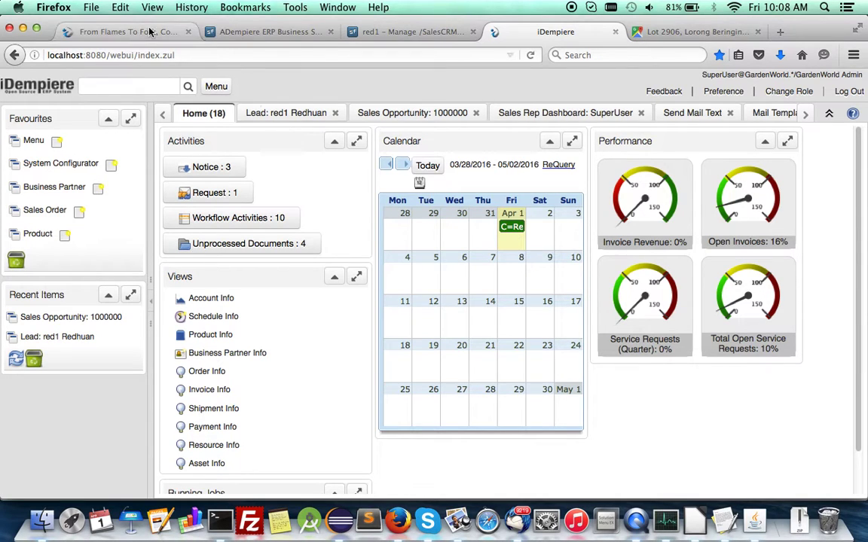
- Switch to the red1.org forum and find the reply explaining green-coded SalesLead calendar entries
{"action": "left_click", "coordinate": [110, 30]}
{"action": "scroll", "coordinate": [230, 272], "scroll_direction": "down", "scroll_amount": 10}
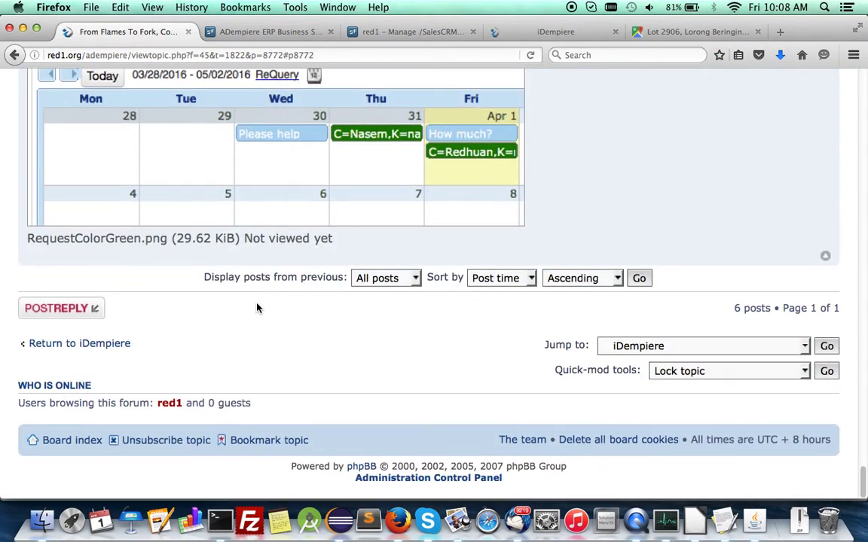
{"action": "scroll", "coordinate": [300, 216], "scroll_direction": "up", "scroll_amount": 2}
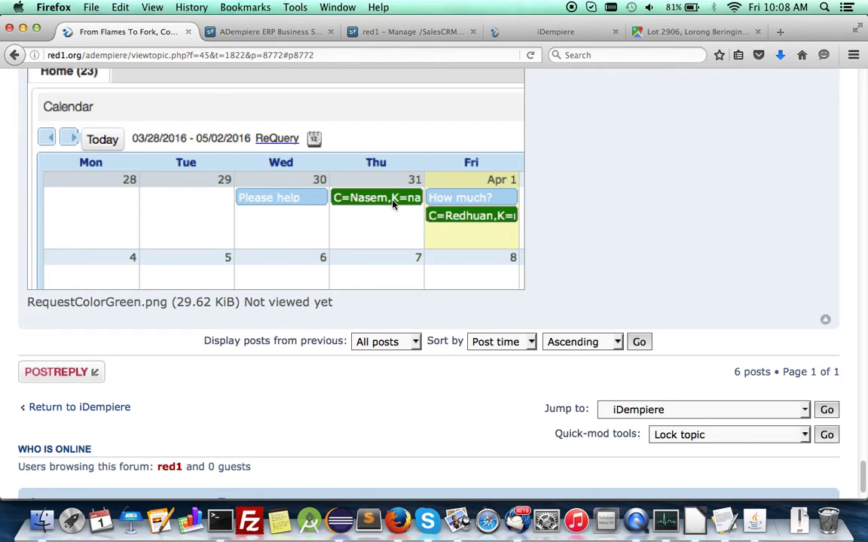
{"action": "scroll", "coordinate": [411, 226], "scroll_direction": "up", "scroll_amount": 4}
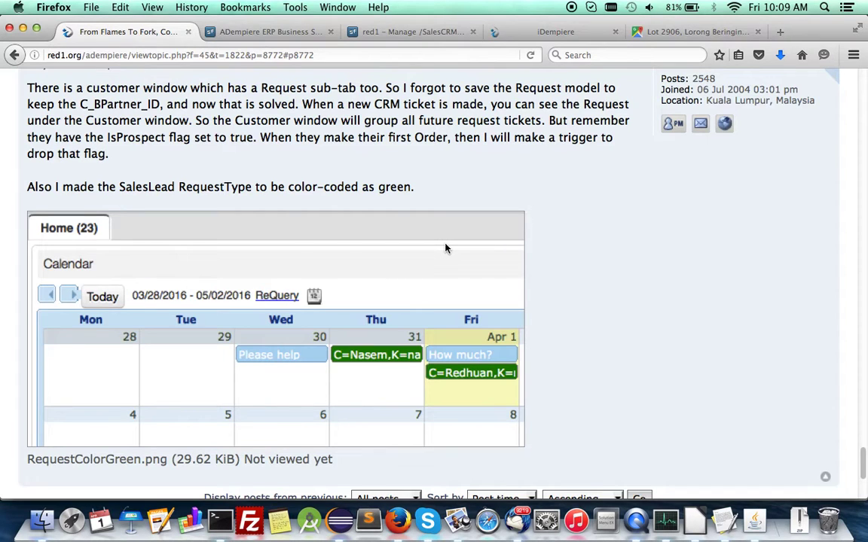
{"action": "scroll", "coordinate": [446, 249], "scroll_direction": "down", "scroll_amount": 4}
{"action": "scroll", "coordinate": [445, 249], "scroll_direction": "up", "scroll_amount": 3}
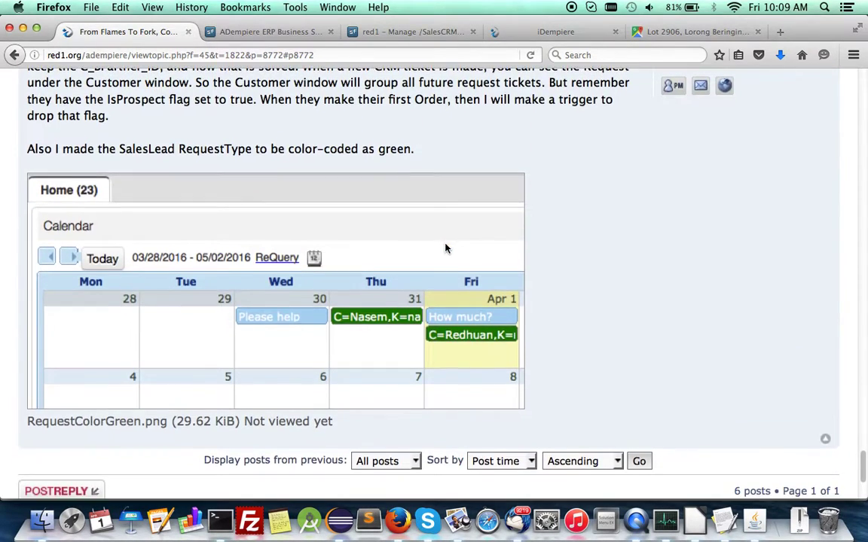
{"action": "scroll", "coordinate": [184, 356], "scroll_direction": "up", "scroll_amount": 3}
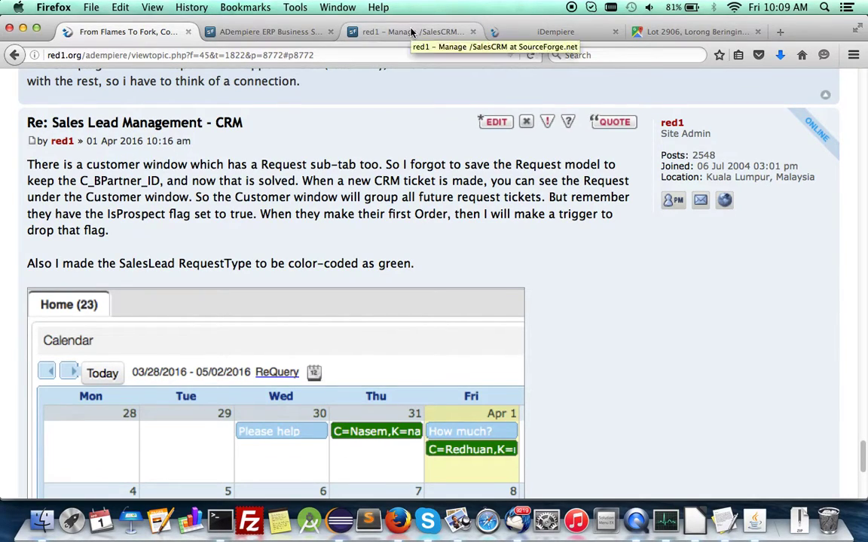
- Load the Google Groups iDempiere forum in place of Google Maps and scroll its topics
{"action": "left_click", "coordinate": [708, 34]}
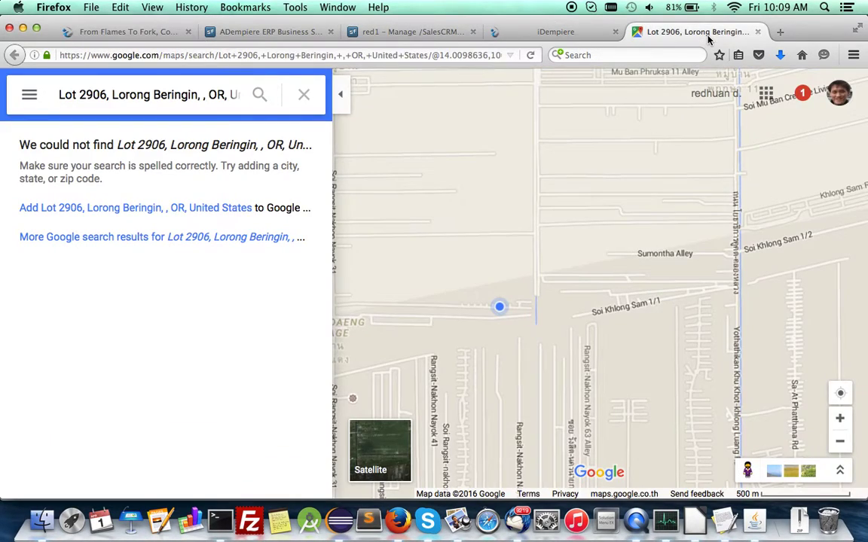
{"action": "left_click", "coordinate": [158, 54]}
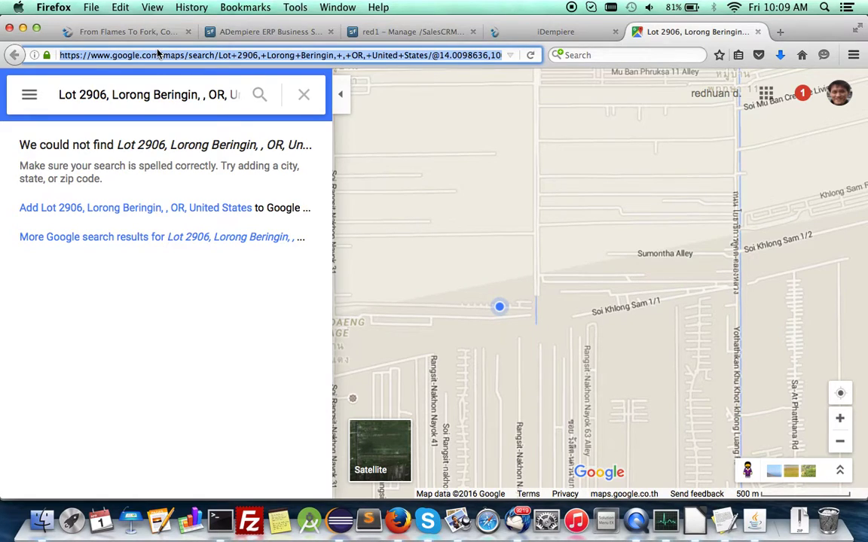
{"action": "type", "text": "goo"}
{"action": "key", "text": "Down"}
{"action": "key", "text": "Return"}
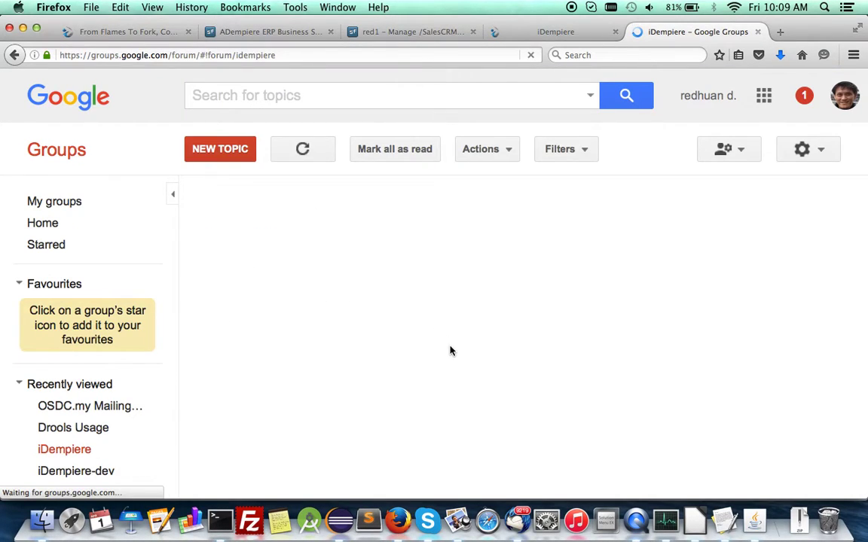
{"action": "scroll", "coordinate": [450, 332], "scroll_direction": "down", "scroll_amount": 5}
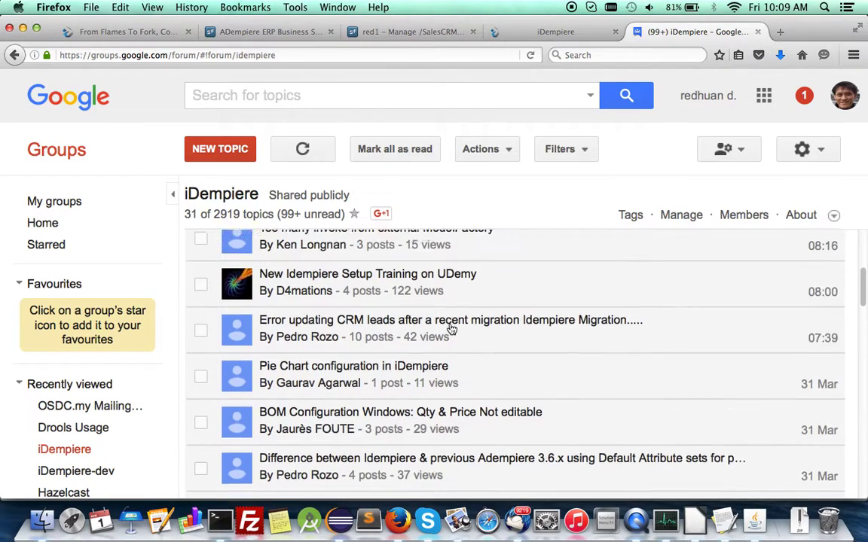
{"action": "scroll", "coordinate": [451, 329], "scroll_direction": "up", "scroll_amount": 1}
{"action": "scroll", "coordinate": [450, 331], "scroll_direction": "down", "scroll_amount": 4}
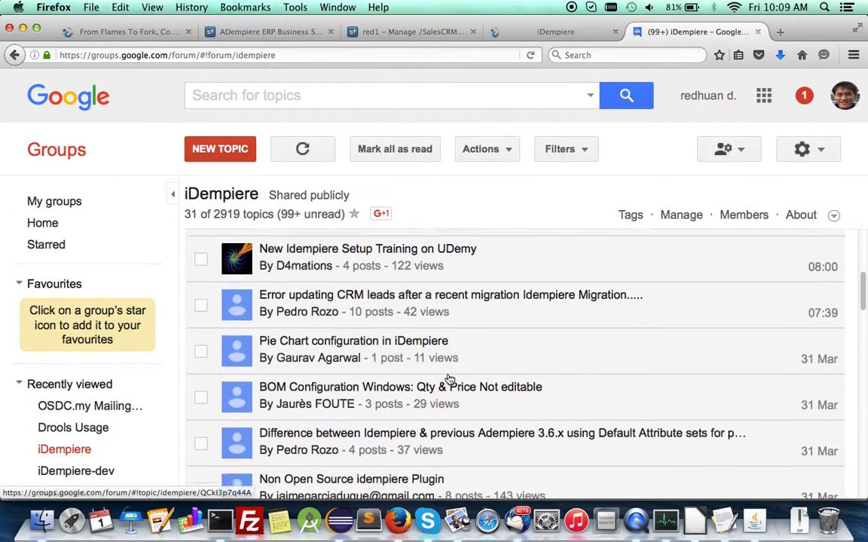
{"action": "scroll", "coordinate": [449, 378], "scroll_direction": "down", "scroll_amount": 3}
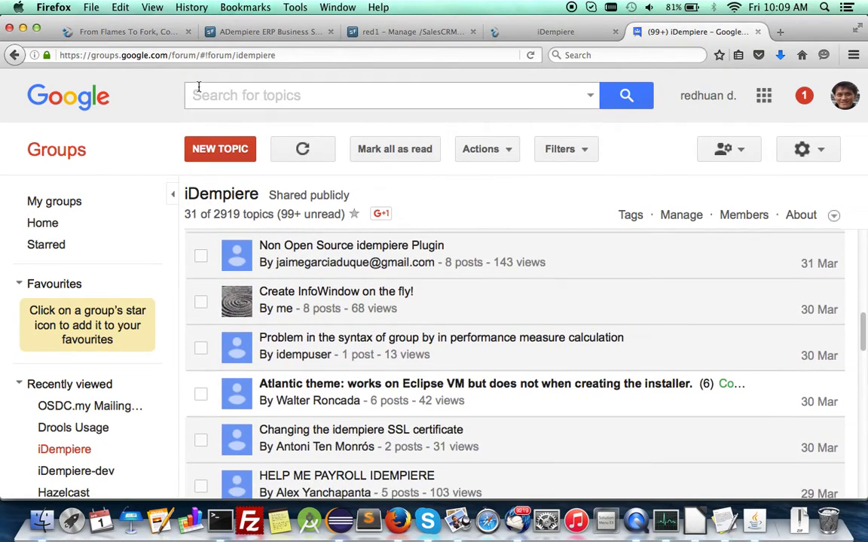
- Return to the red1.org forum and scroll up to the 'Sales Lead Management - CRM' opening post
{"action": "left_click", "coordinate": [83, 33]}
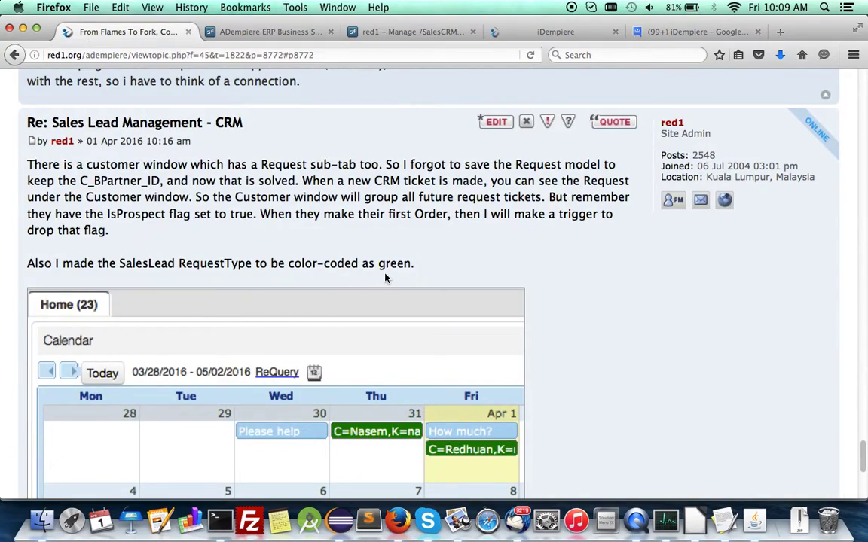
{"action": "scroll", "coordinate": [383, 277], "scroll_direction": "up", "scroll_amount": 10}
{"action": "scroll", "coordinate": [384, 277], "scroll_direction": "up", "scroll_amount": 3}
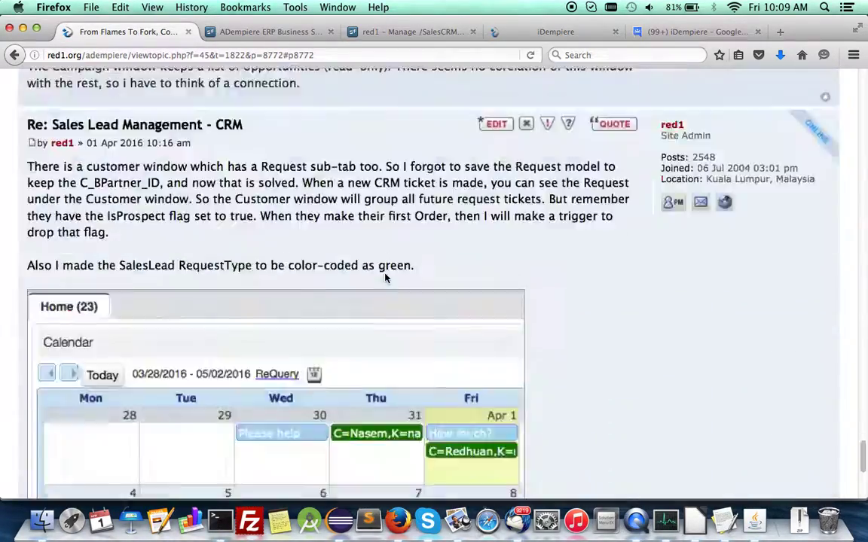
{"action": "scroll", "coordinate": [384, 278], "scroll_direction": "up", "scroll_amount": 5}
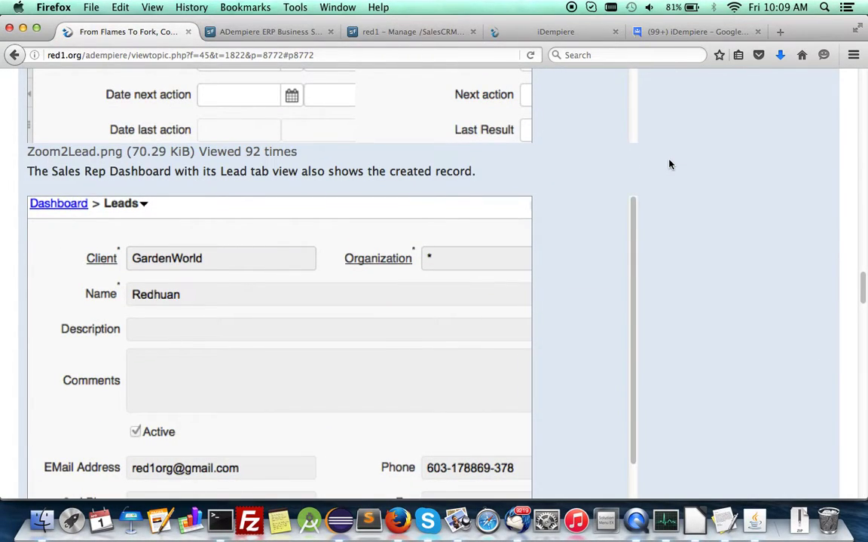
{"action": "scroll", "coordinate": [580, 195], "scroll_direction": "up", "scroll_amount": 15}
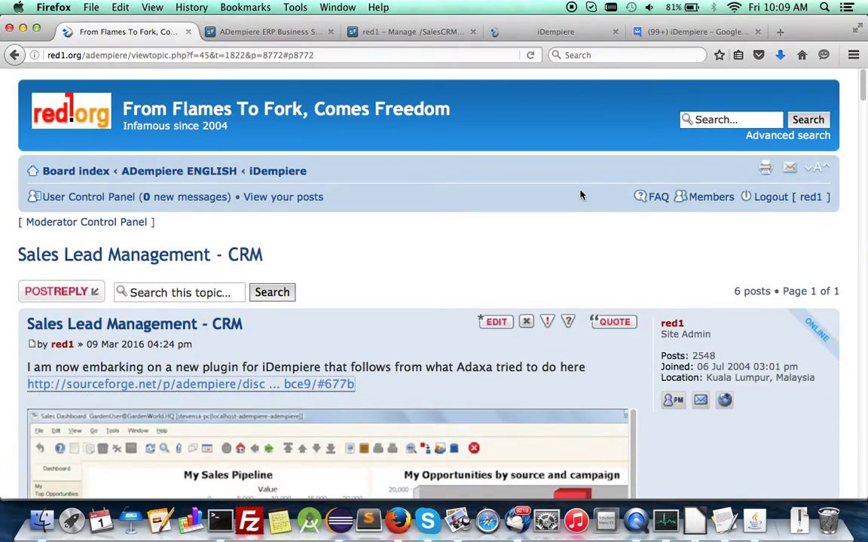